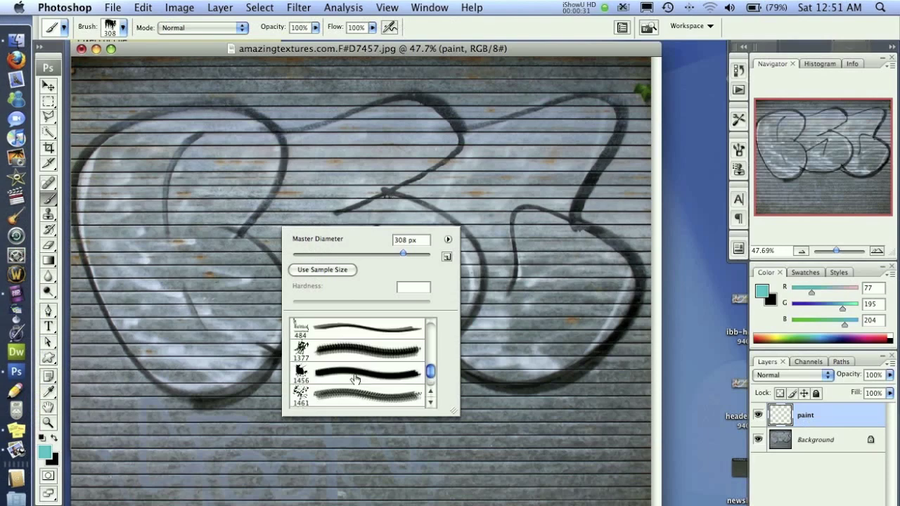
Pick the 1377 px paint-splatter brush and set its diameter to 673 px
scroll(316, 352, down, 3)
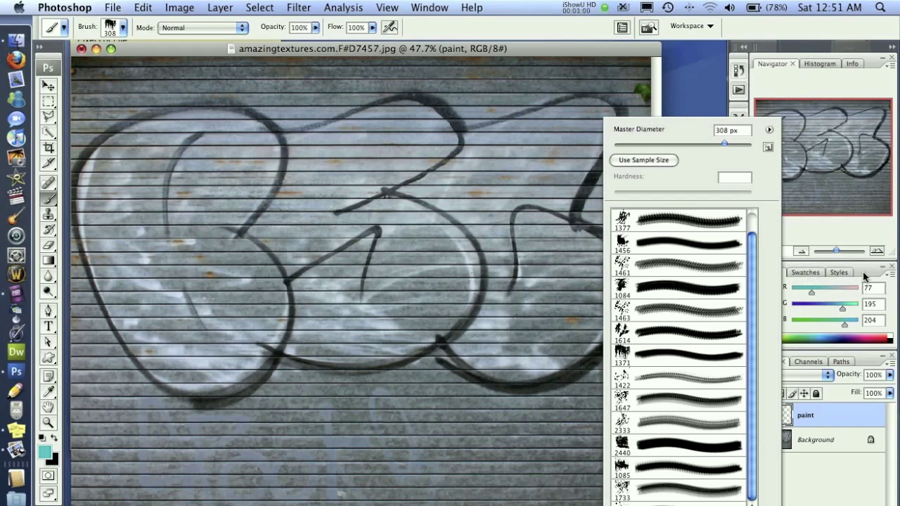
double_click(864, 275)
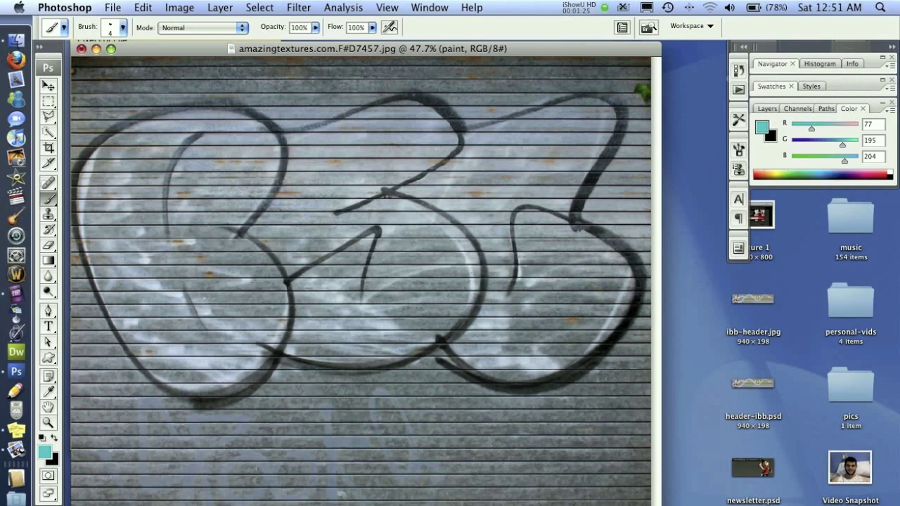
right_click(252, 259)
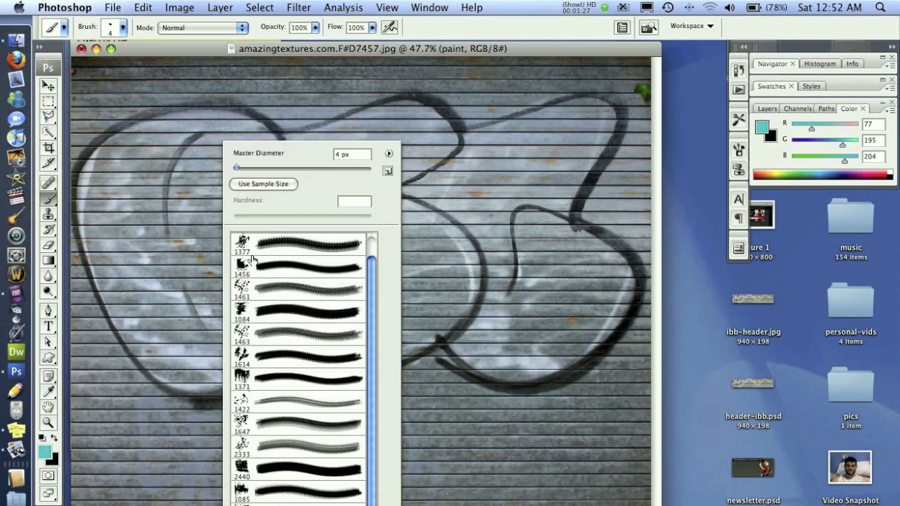
click(249, 243)
scroll(261, 251, up, 1)
click(247, 242)
click(247, 266)
click(350, 169)
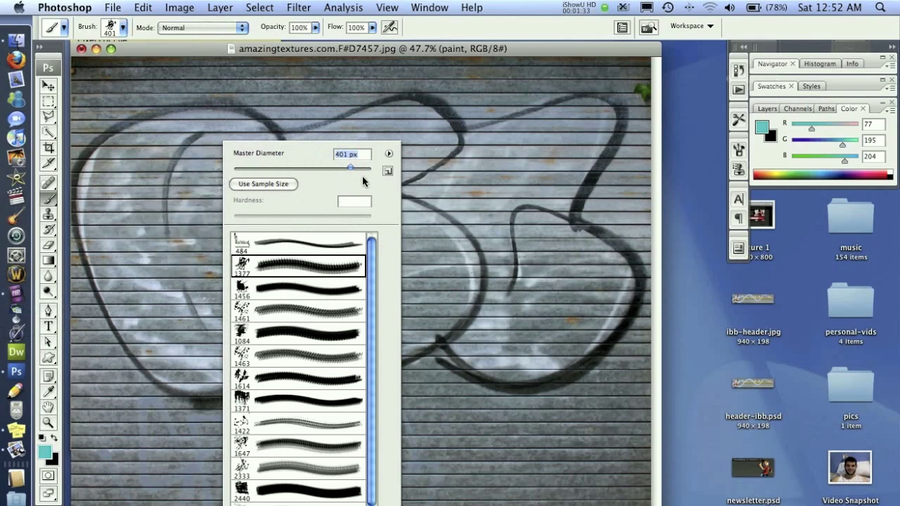
key(bracketright)
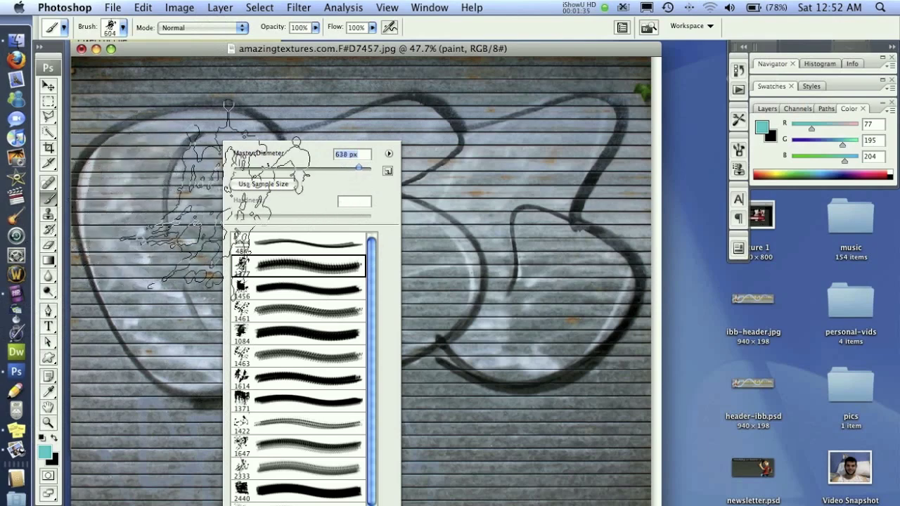
key(bracketleft)
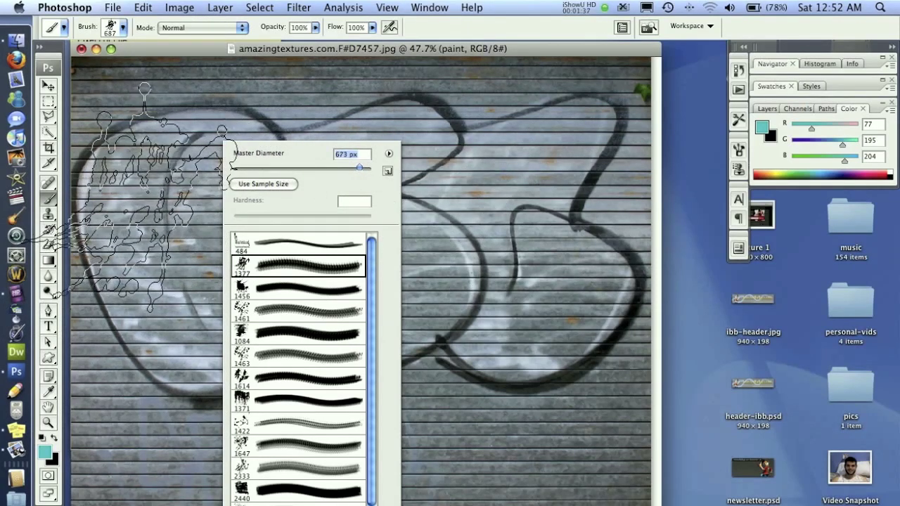
Choose orange (RGB 253, 180, 21) and stamp one splatter over the lower-left part of the graffiti on the paint layer
click(774, 171)
click(770, 172)
click(174, 373)
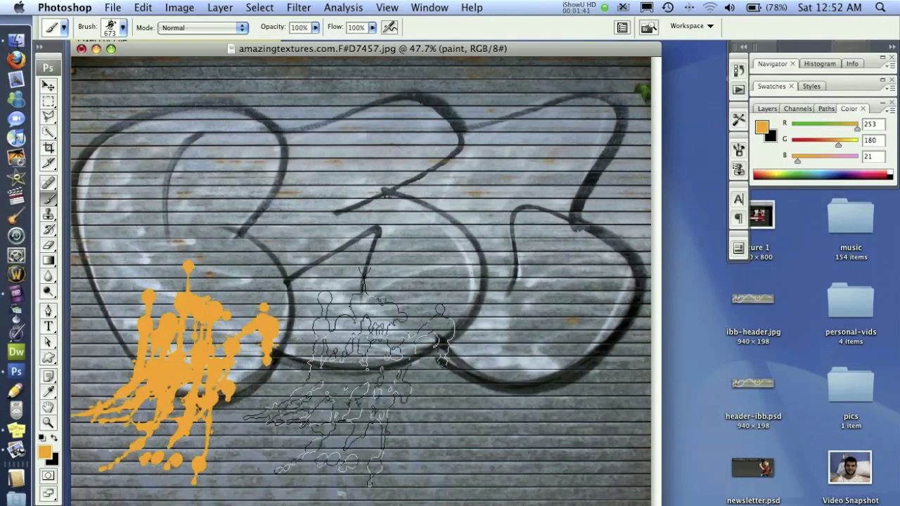
Stamp a large turquoise (RGB 77, 195, 204) splatter over the middle of the graffiti with the 1456 px brush
right_click(352, 332)
click(394, 284)
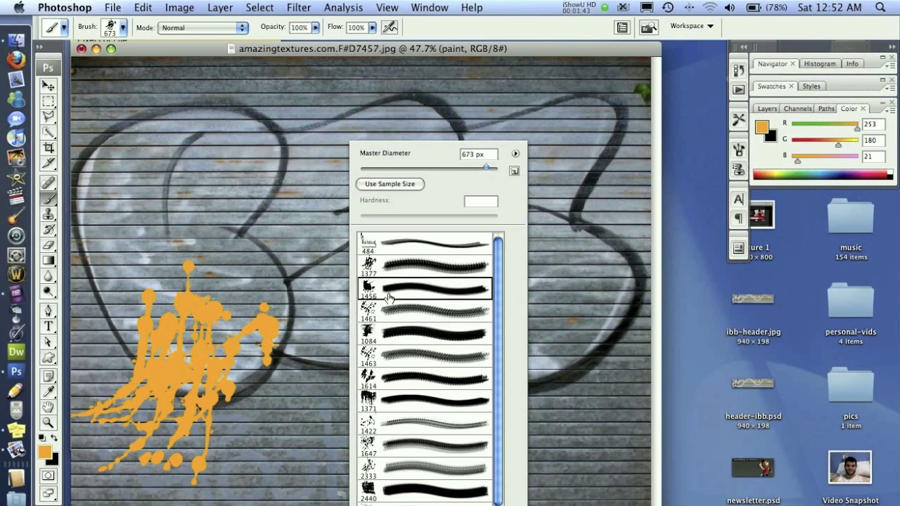
click(818, 165)
click(815, 173)
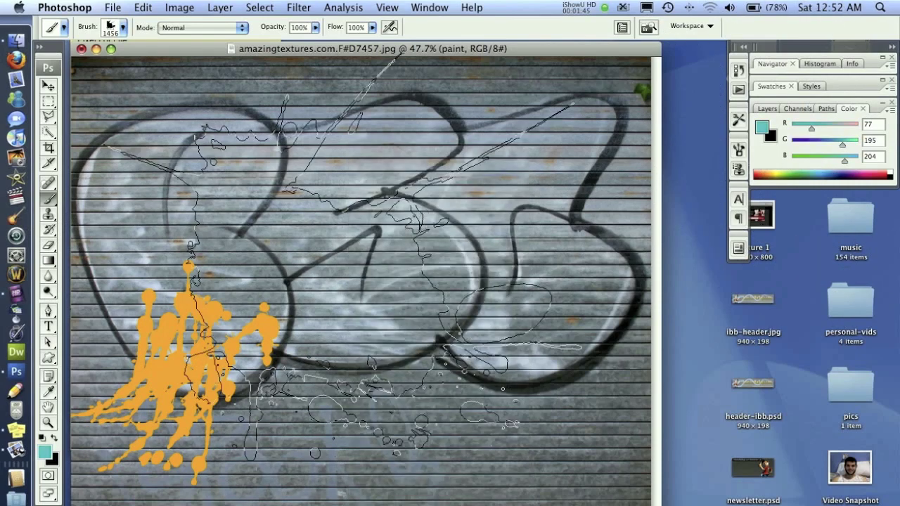
click(366, 260)
Stamp two purple (RGB 102, 33, 99) splatters on the graffiti's right side with the 1084 px brush reduced to 329 px
right_click(527, 331)
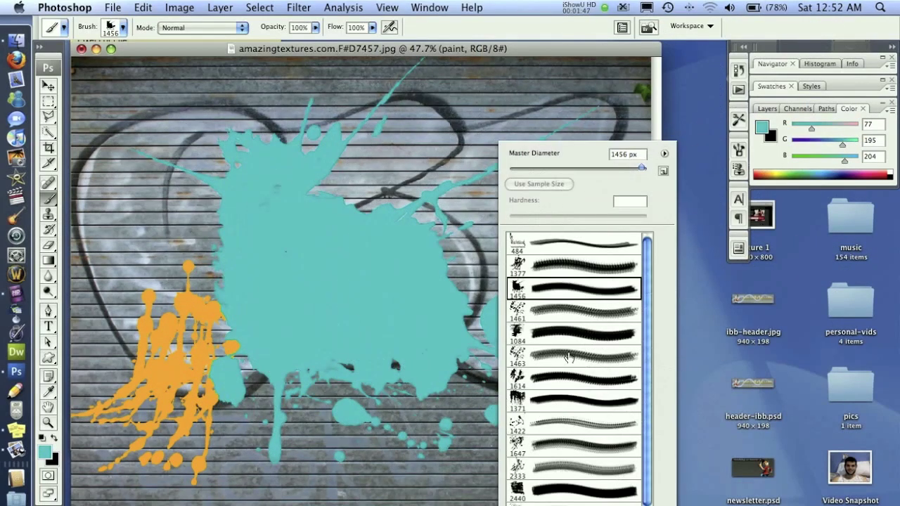
click(536, 336)
click(859, 172)
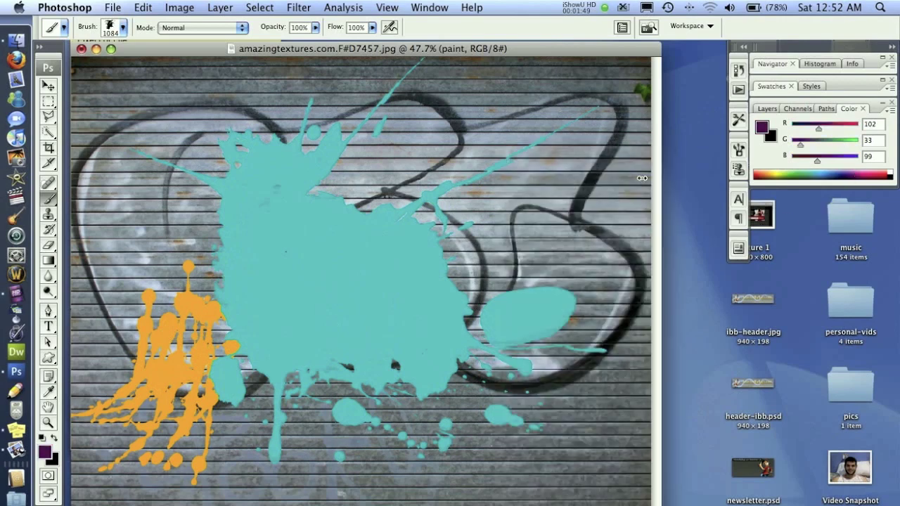
right_click(436, 246)
click(524, 169)
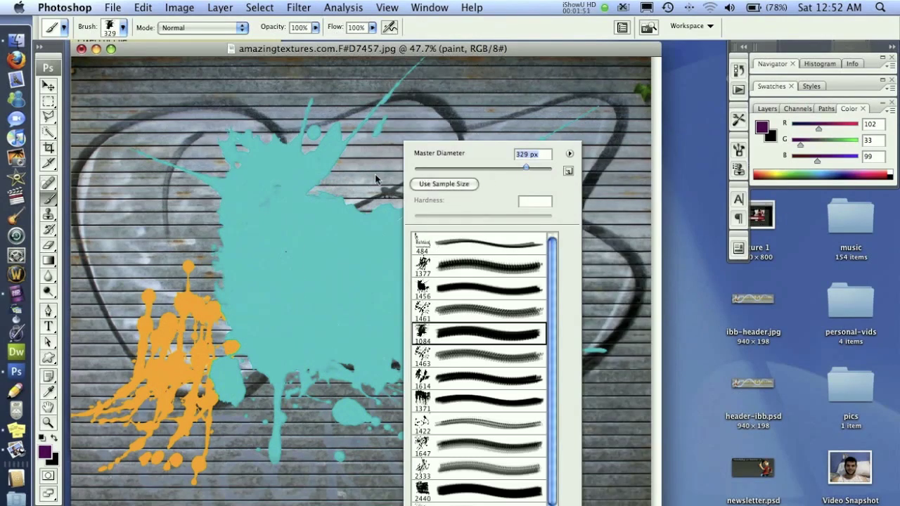
click(589, 266)
click(467, 232)
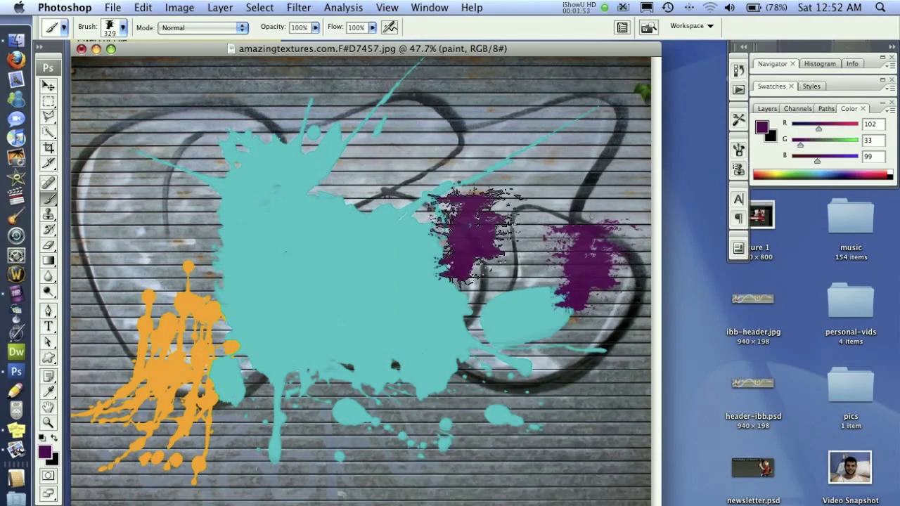
Stamp a light green (RGB 189, 223, 178) splatter across the lower half of the wall with the 1463 px brush
right_click(527, 274)
click(565, 338)
click(642, 169)
click(795, 173)
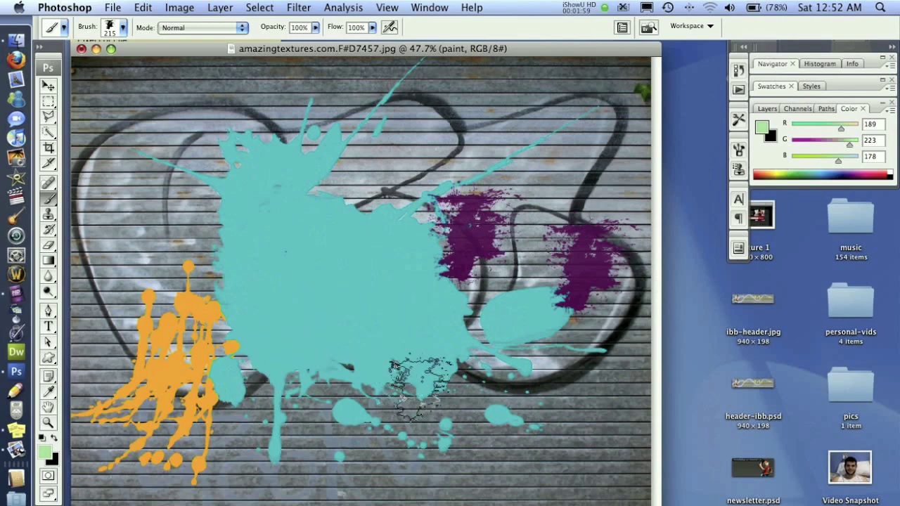
right_click(530, 343)
click(506, 337)
click(502, 359)
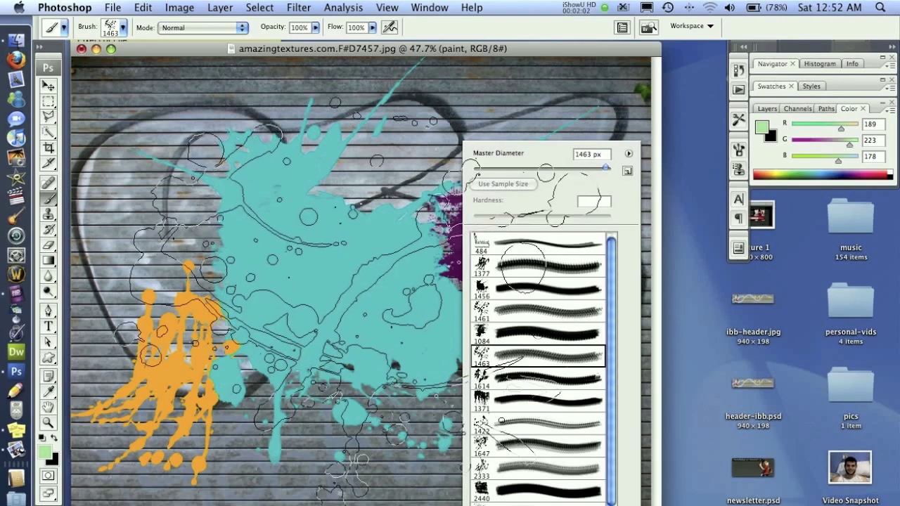
key(Return)
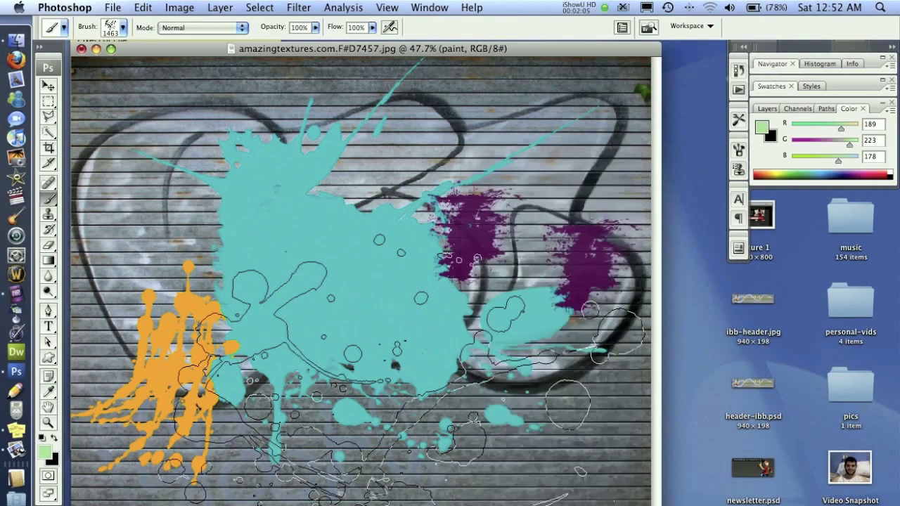
click(421, 339)
Stamp dark red (RGB 161, 29, 33) paint drips across the lower half of the graffiti with the 1371 px brush
right_click(421, 340)
click(444, 400)
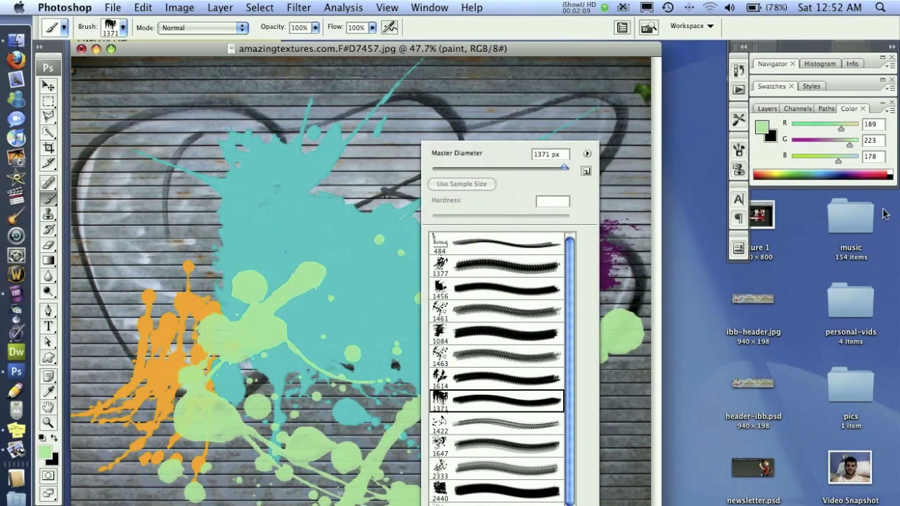
click(765, 167)
drag(762, 168, 755, 177)
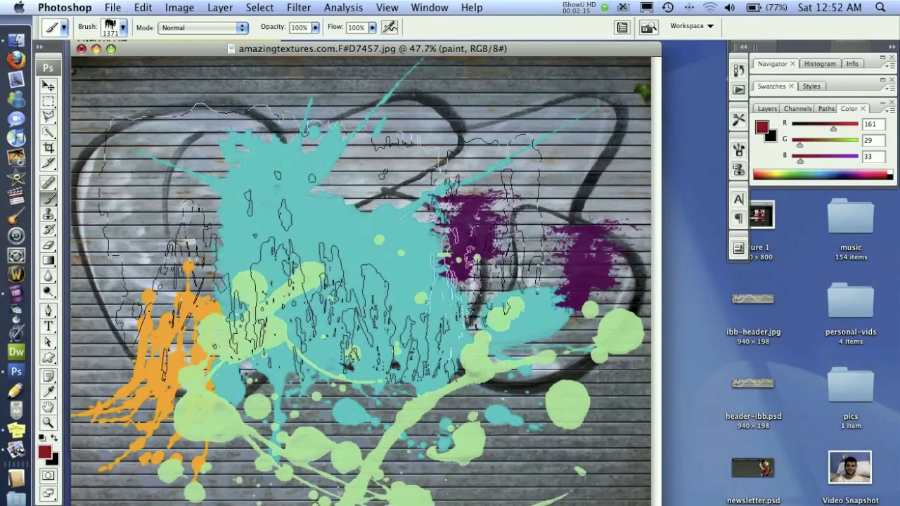
click(315, 450)
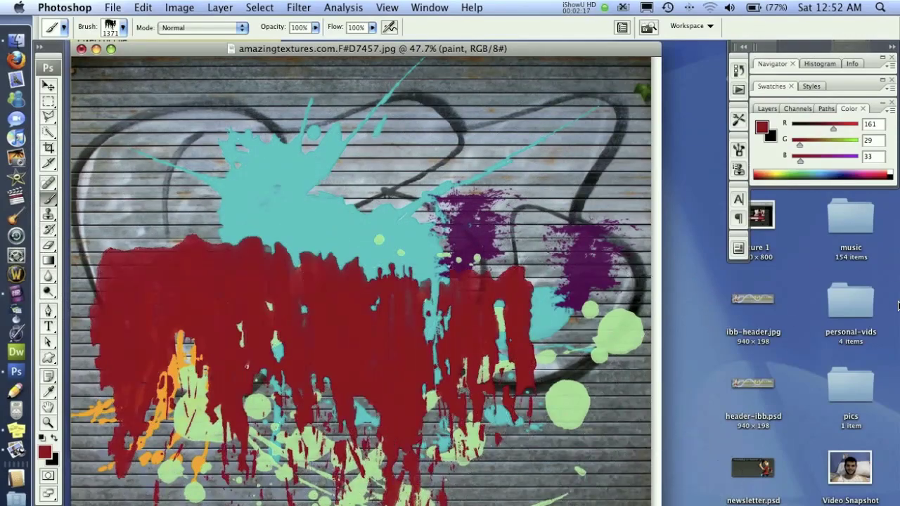
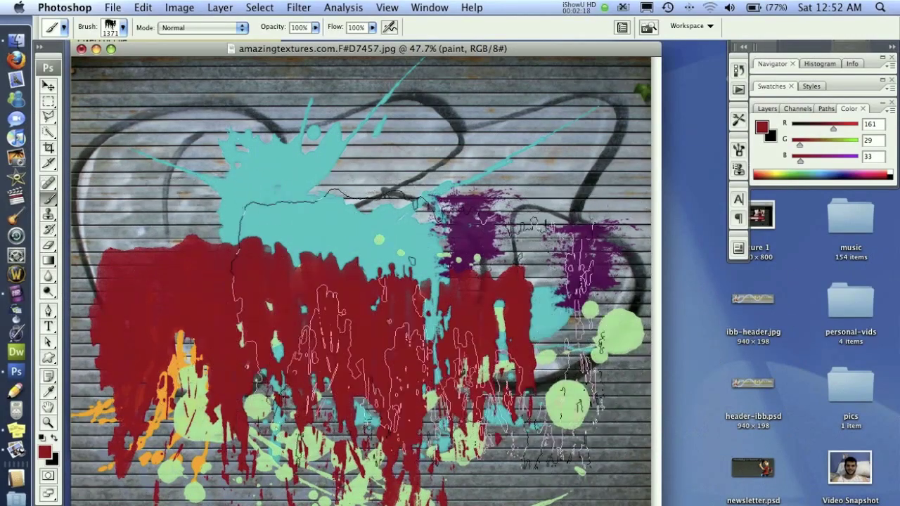
Set the paint layer's blend mode to Soft Light
click(766, 108)
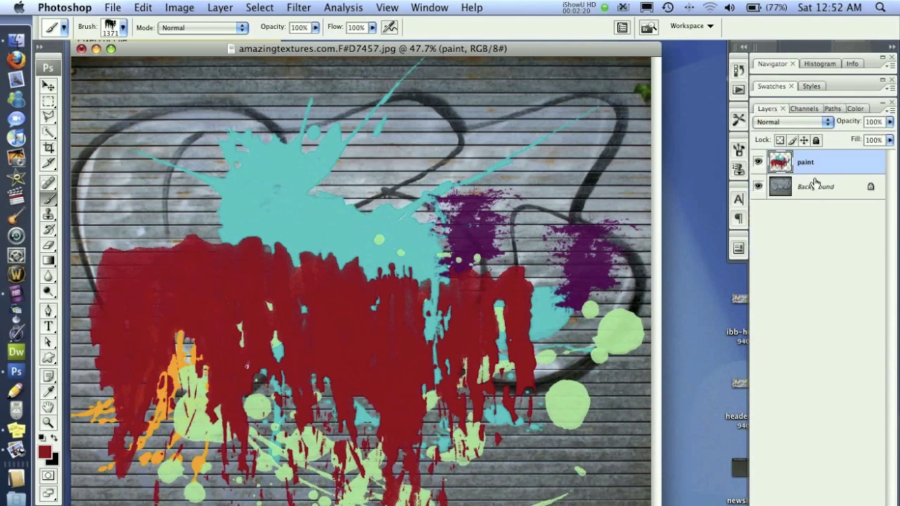
click(793, 123)
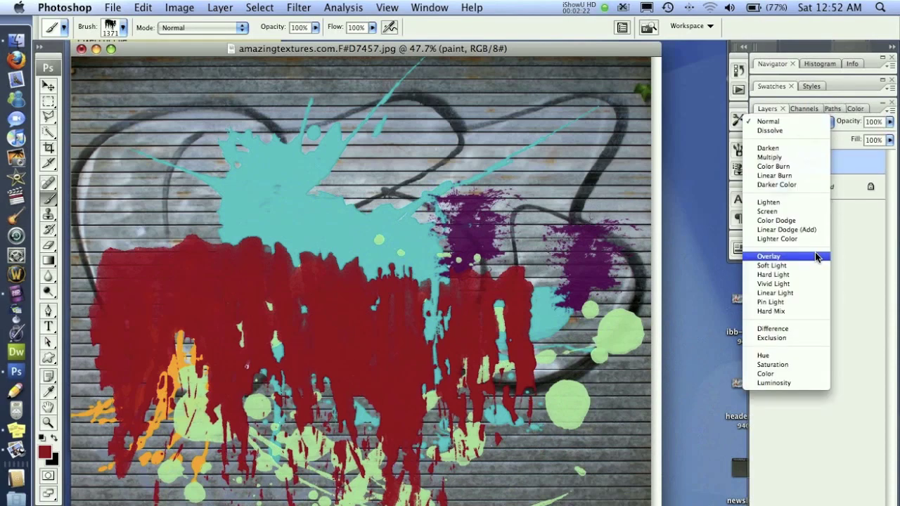
click(773, 265)
super+click(779, 162)
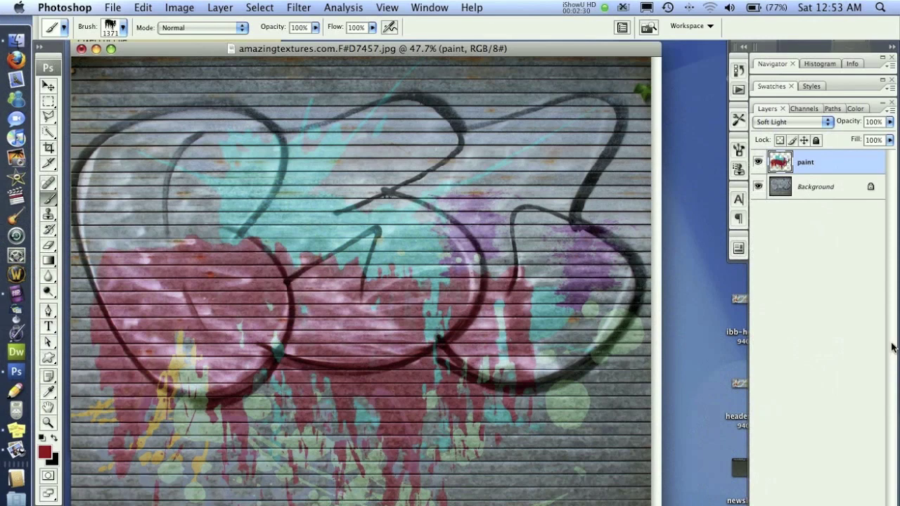
Add a new empty layer above the paint layer
key(super+alt+shift+n)
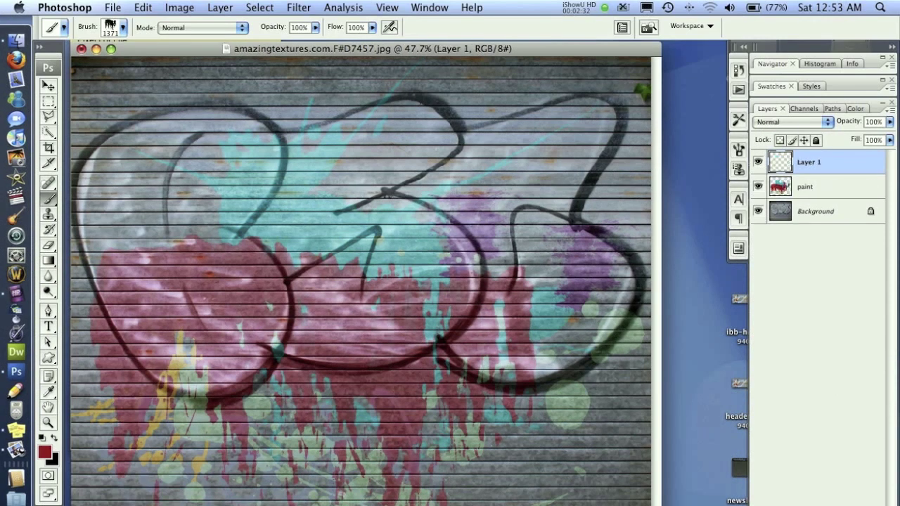
double_click(816, 168)
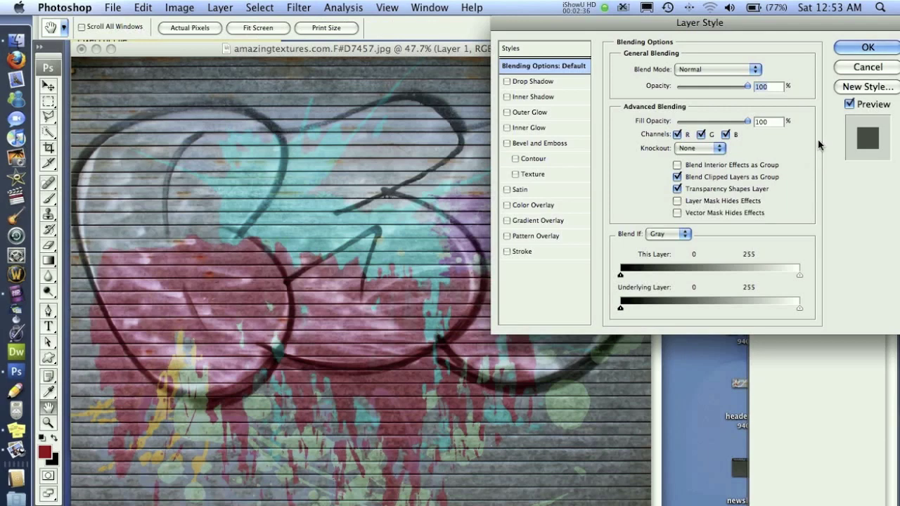
click(854, 66)
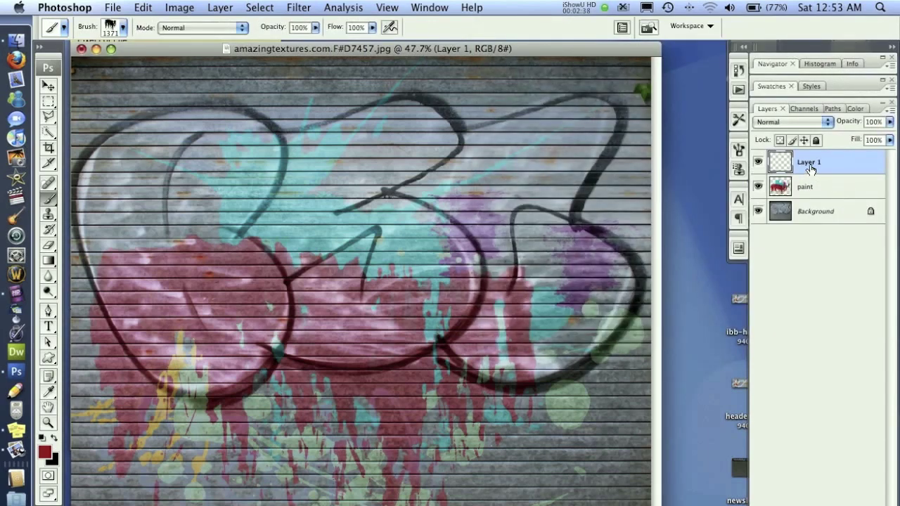
double_click(810, 166)
click(854, 66)
Rename the new empty layer as light-one
double_click(807, 162)
text(light-one)
key(Return)
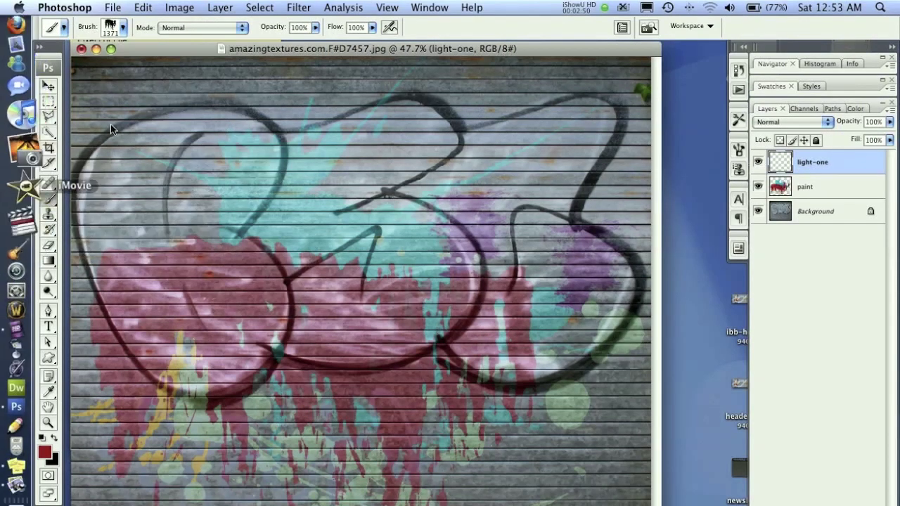
Select a thin horizontal rectangle above the first graffiti letter and fill it with black on the light-one layer
click(47, 100)
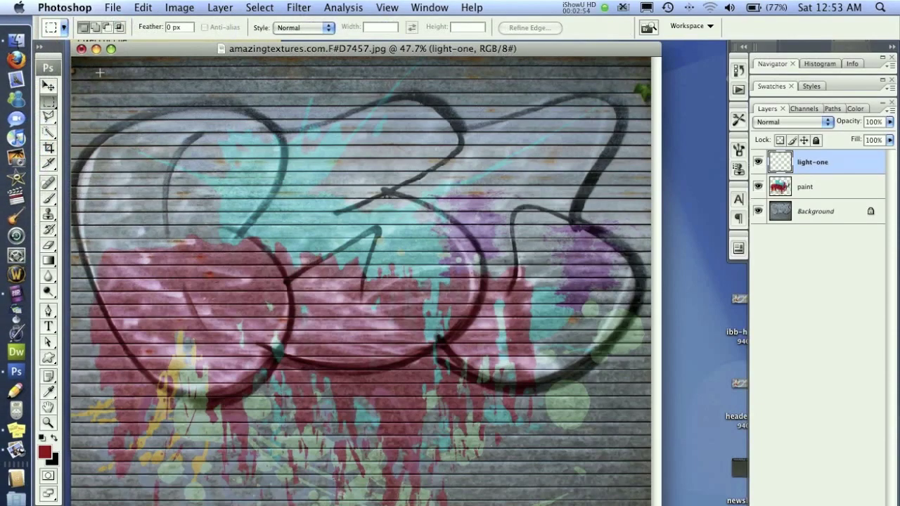
drag(222, 88, 211, 98)
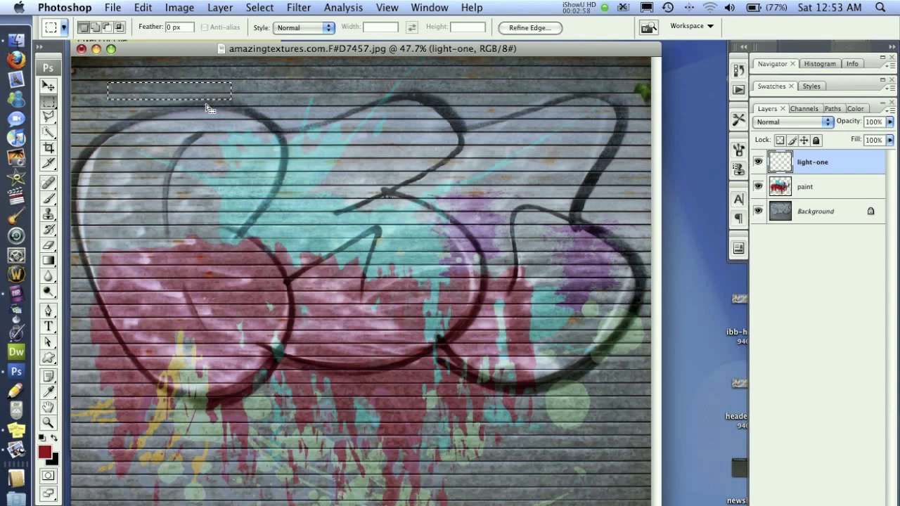
drag(47, 261, 92, 274)
click(54, 438)
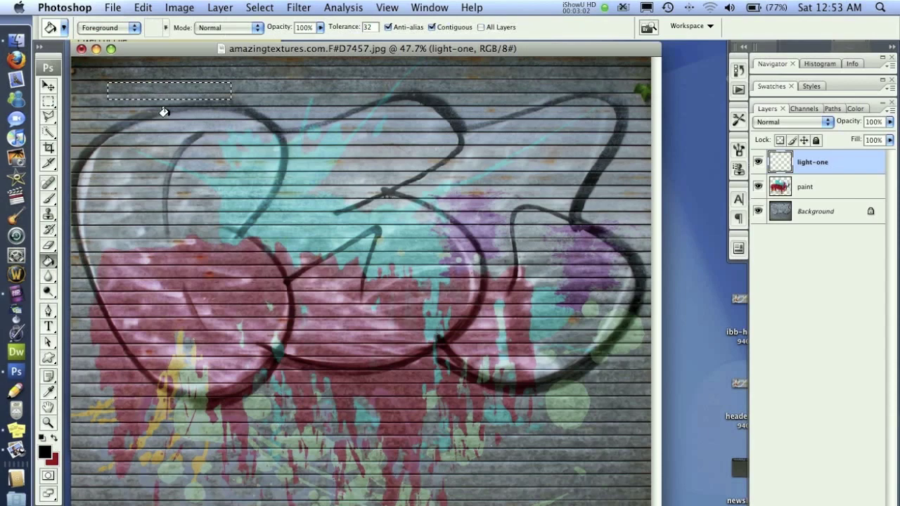
click(175, 87)
Make white the foreground colour, apply a subtle white-to-transparent gradient to the black bar, and deselect it
key(d)
key(x)
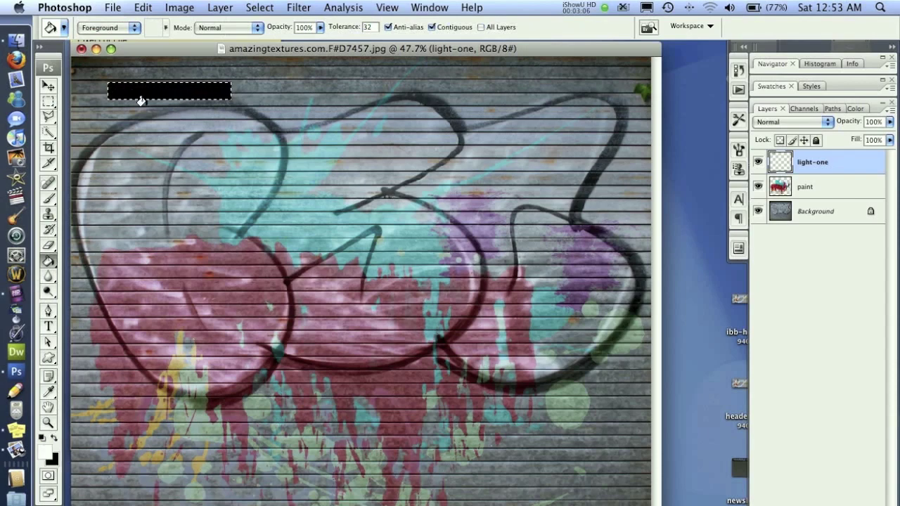
drag(49, 260, 108, 259)
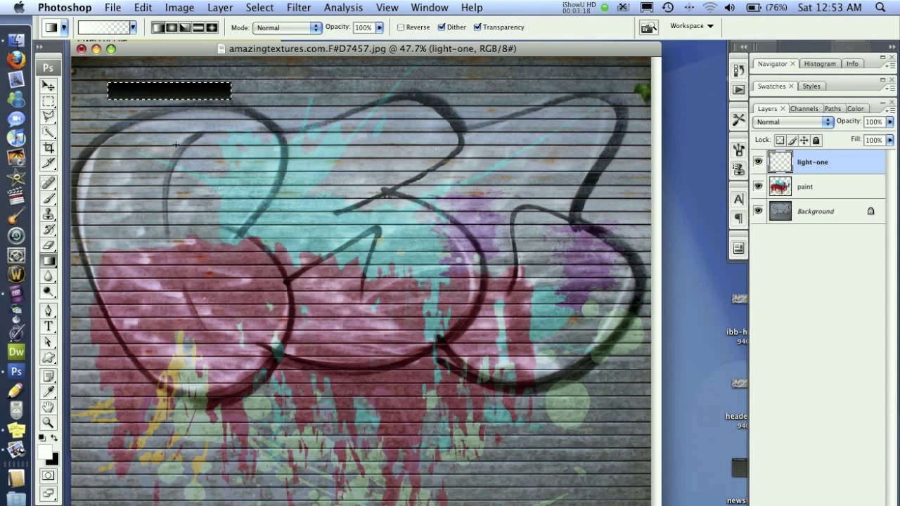
key(super+d)
Duplicate the light-one layer twice and move the copies to form an evenly spaced row of three bars across the wall's top
drag(853, 158, 816, 505)
key(v)
drag(148, 89, 346, 87)
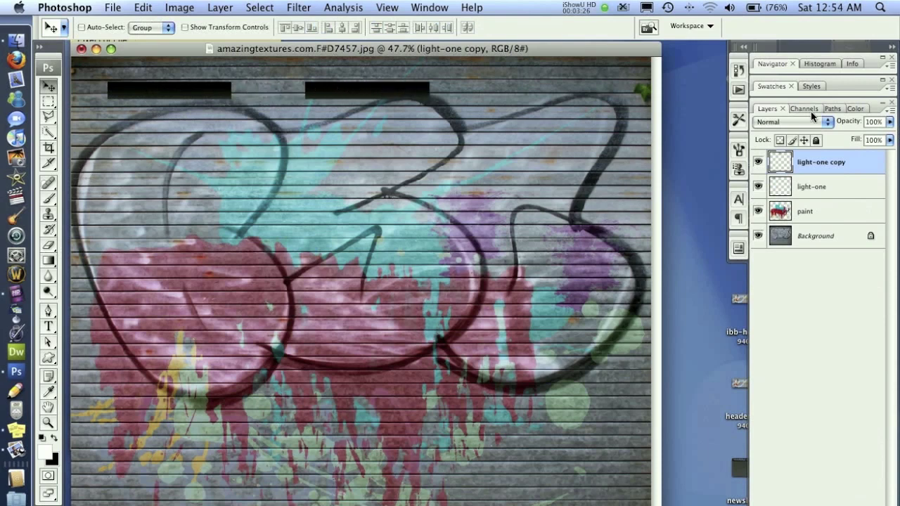
drag(836, 161, 816, 502)
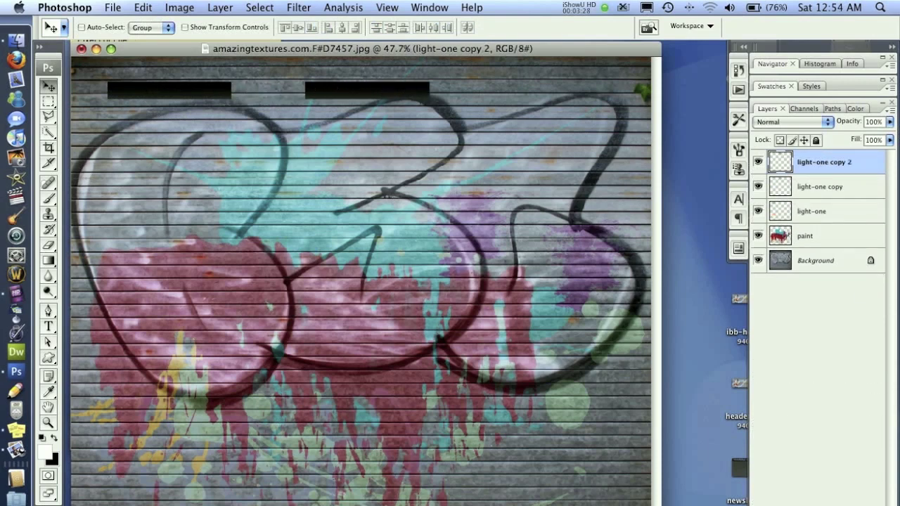
drag(190, 88, 372, 86)
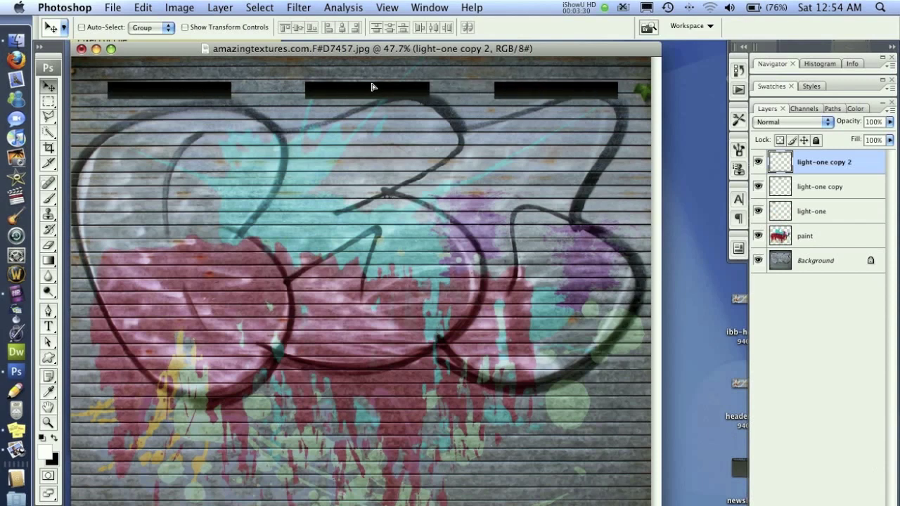
Merge the three light-one bar layers and select a thin vertical strip from the photo's top edge down to the first bar
shift+click(839, 220)
key(super+e)
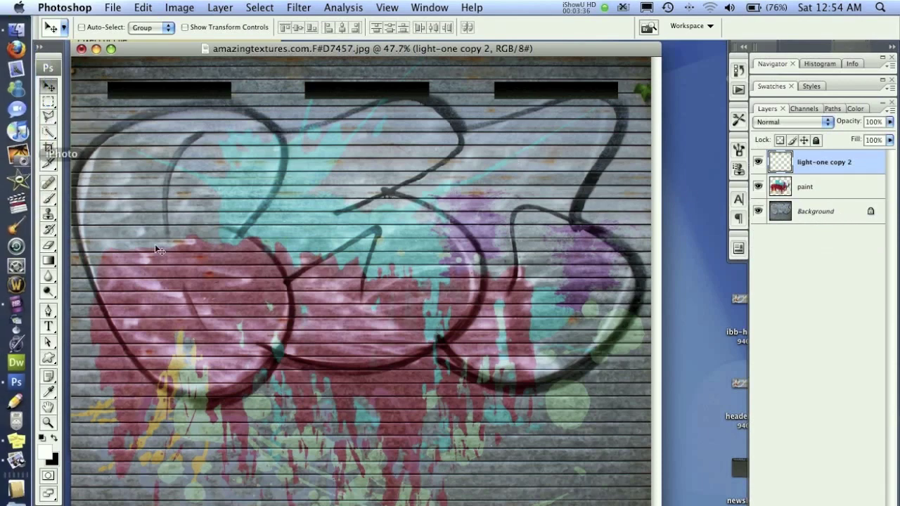
click(49, 103)
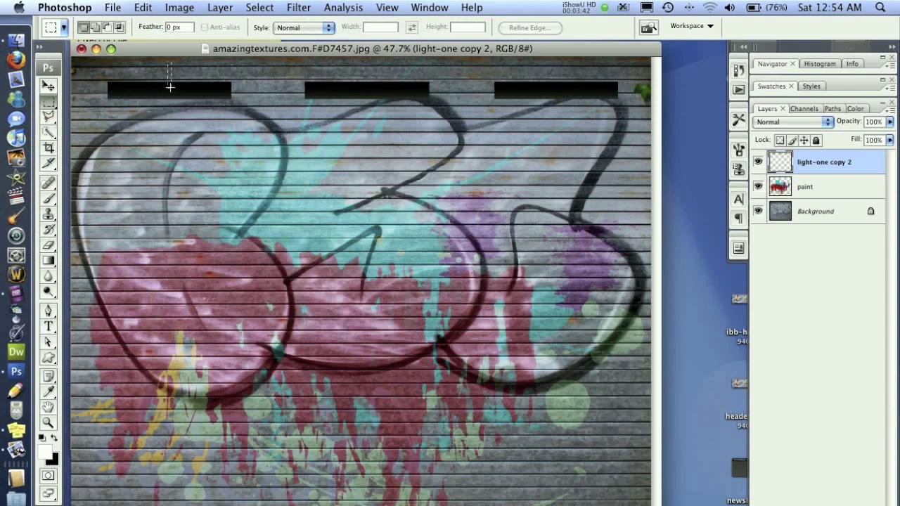
drag(170, 85, 170, 87)
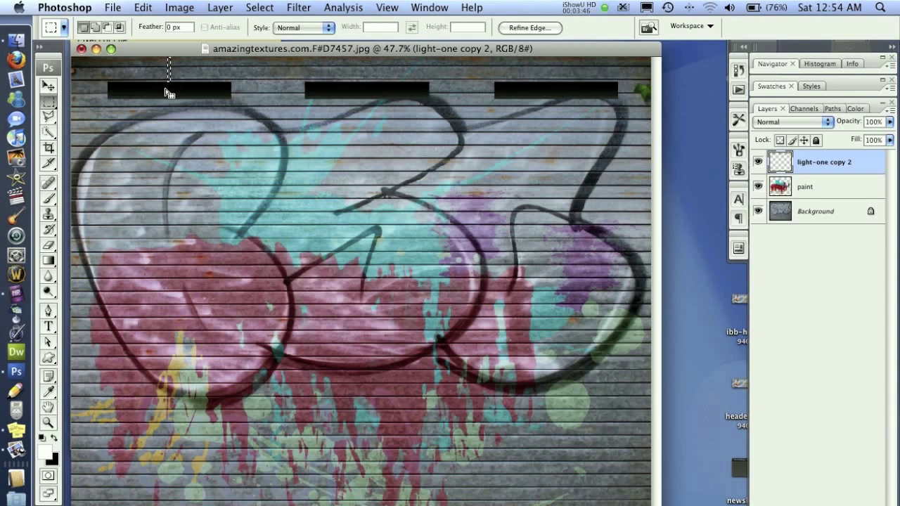
Fill the vertical strip with black on a new layer, deselect it, and centre it above the first bar
drag(48, 259, 89, 272)
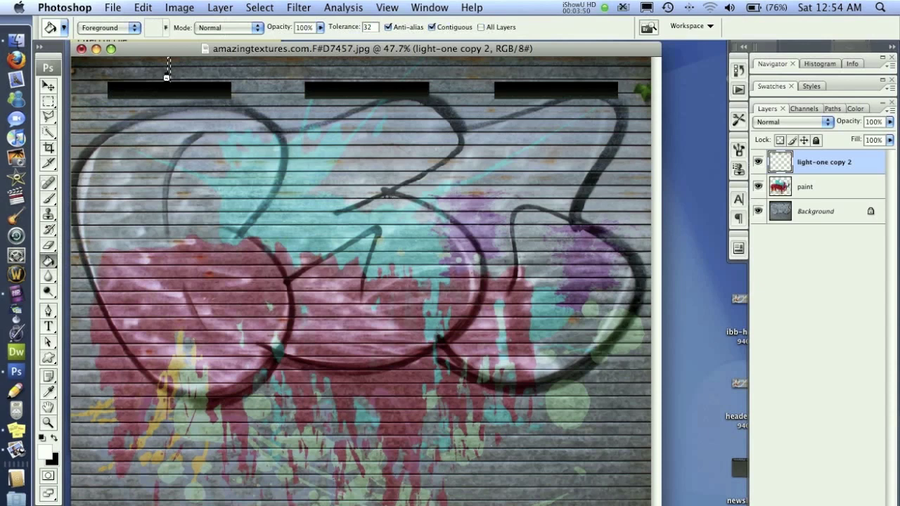
key(super+z)
key(super+alt+shift+n)
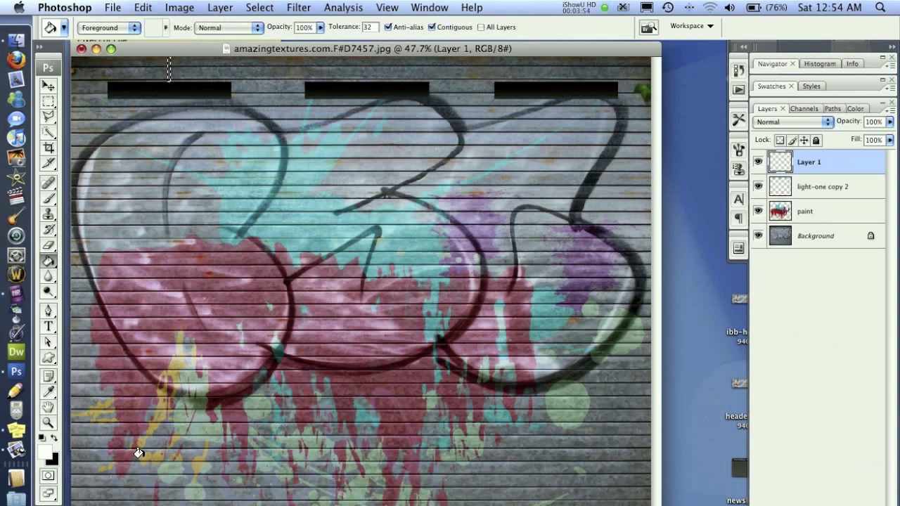
key(x)
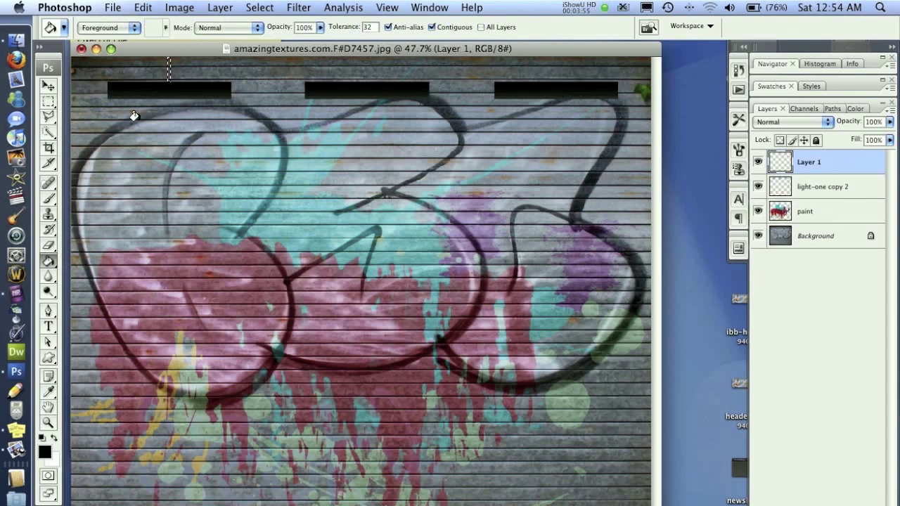
click(169, 71)
key(ctrl+d)
key(v)
drag(200, 92, 203, 93)
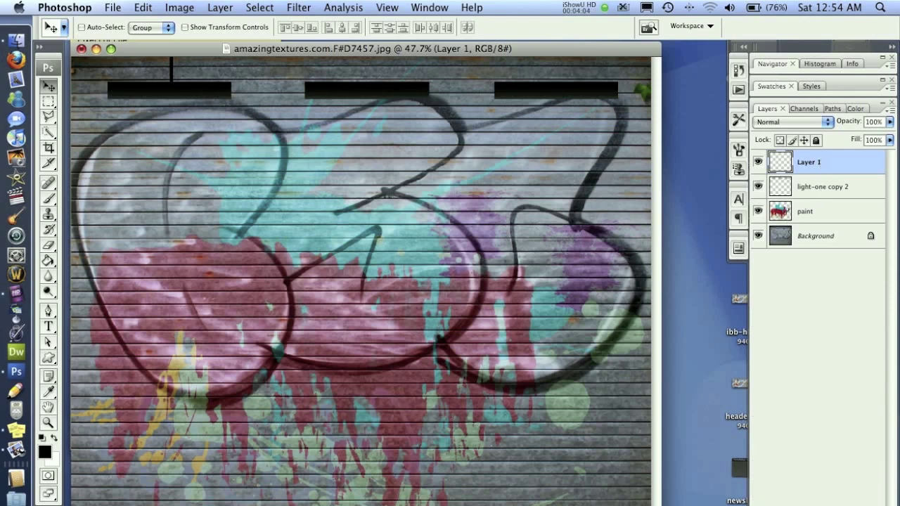
Duplicate the vertical rod layer twice and move the copies to the centres of the second and third bars
key(super+j)
drag(141, 114, 340, 114)
key(shift+Left)
key(shift+Left)
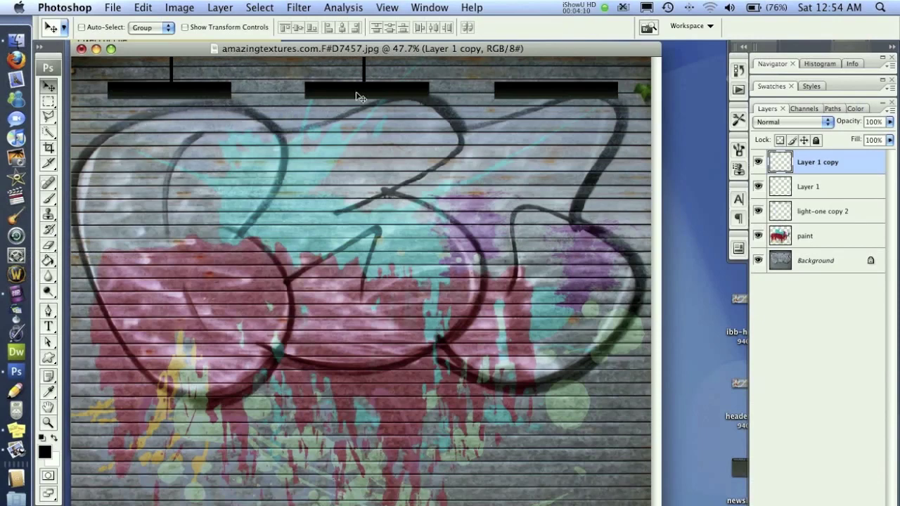
key(shift+Right)
key(shift+Right)
drag(857, 167, 843, 213)
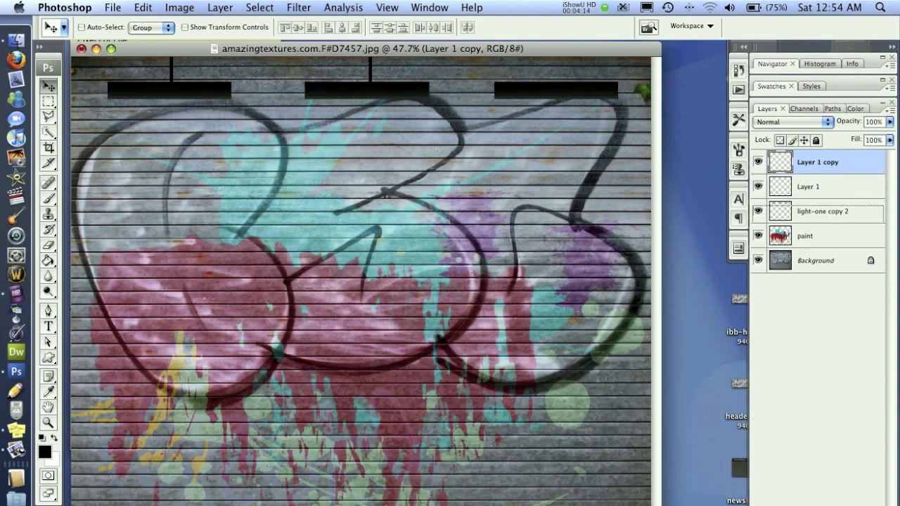
key(super+j)
drag(342, 176, 534, 170)
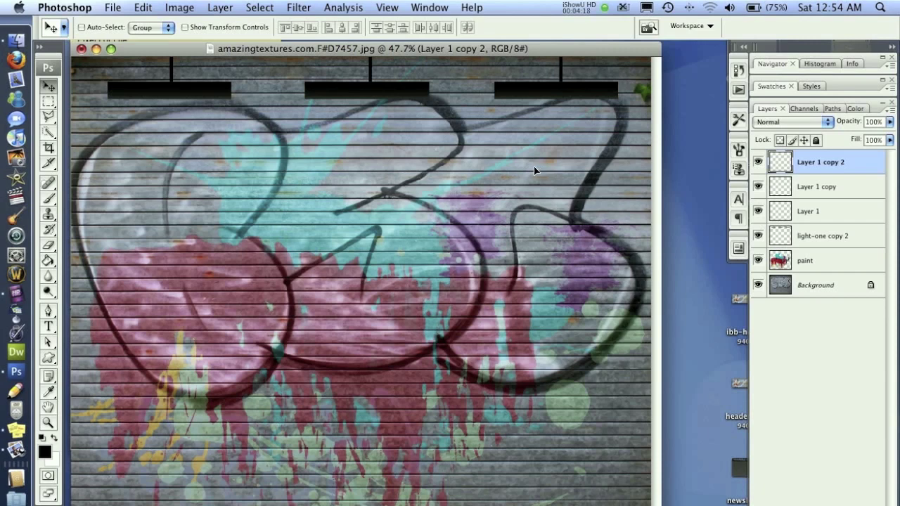
Merge the three rod layers with the bars layer and rename the result lights
shift+click(833, 213)
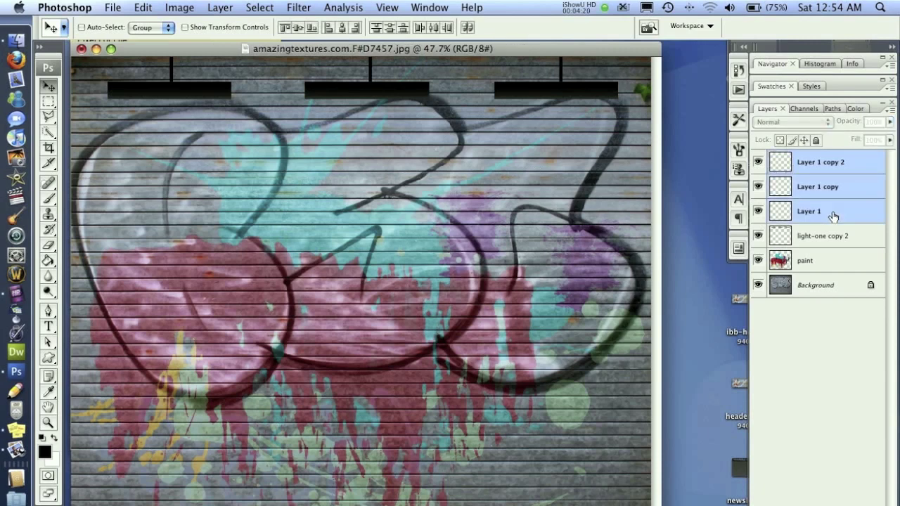
key(super+e)
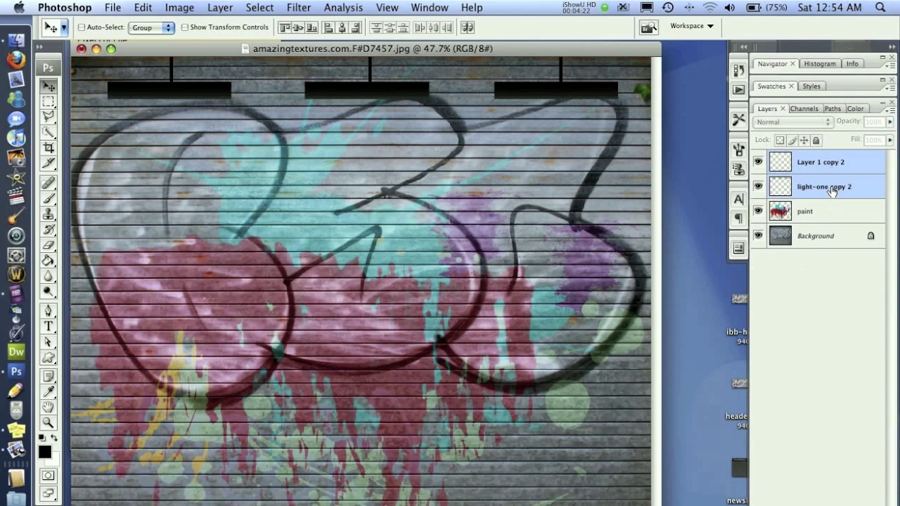
shift+click(832, 188)
key(super+e)
double_click(821, 162)
key(BackSpace)
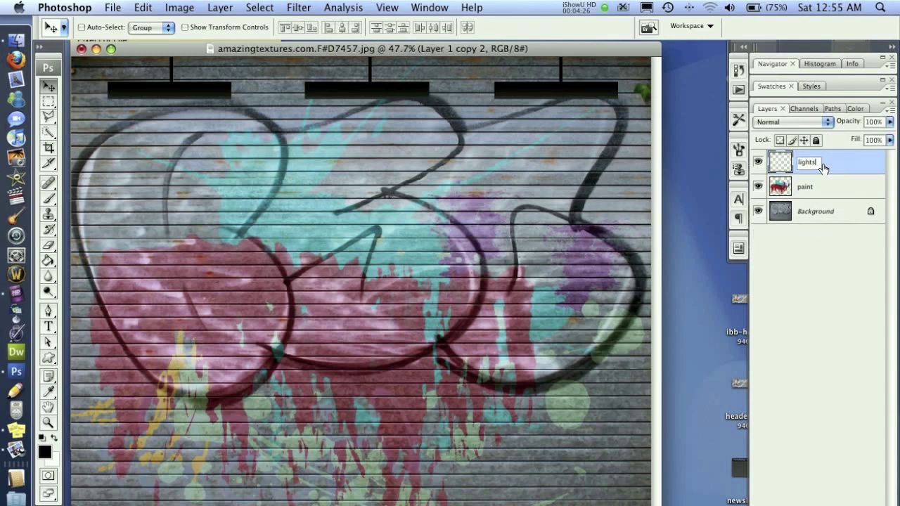
key(Return)
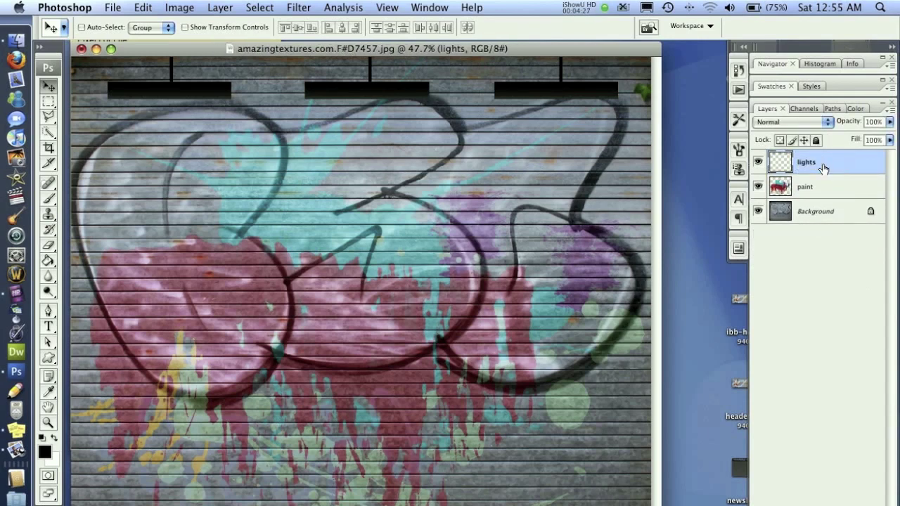
Convert the Background into a regular layer named Layer 0 and duplicate it
click(815, 214)
double_click(863, 216)
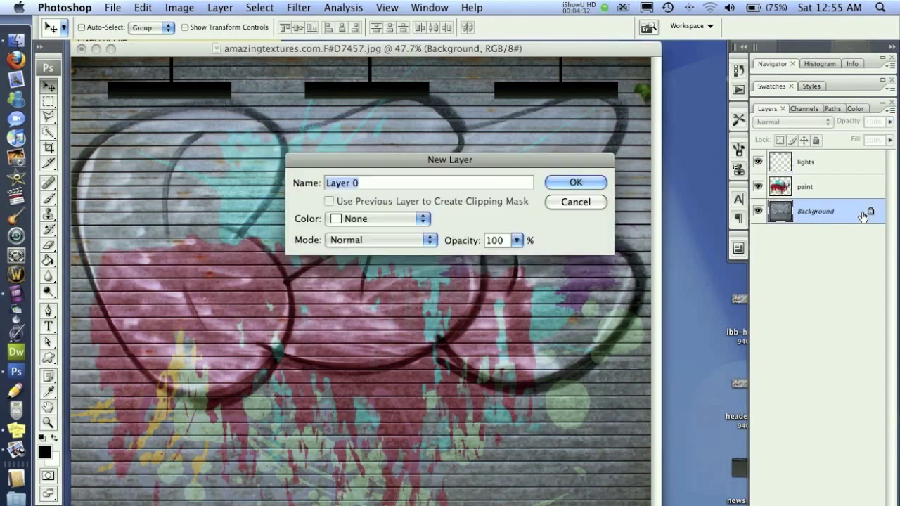
key(Return)
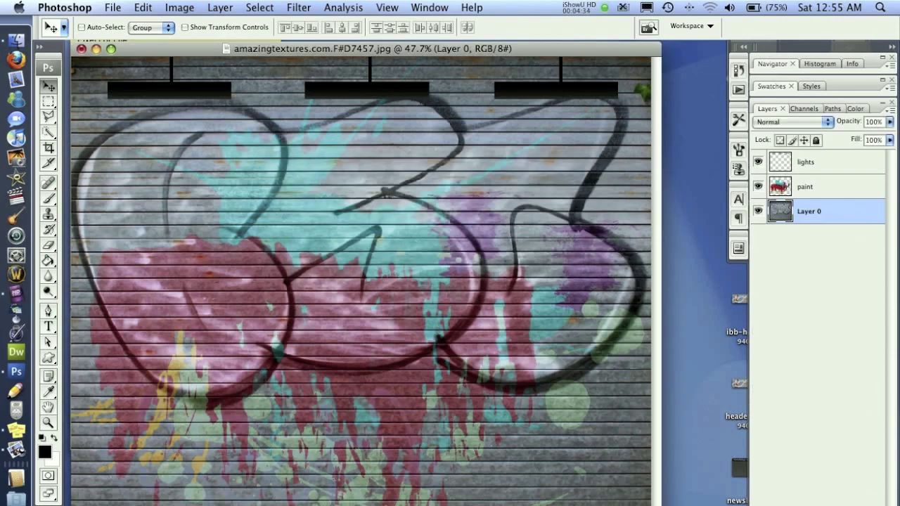
key(super+j)
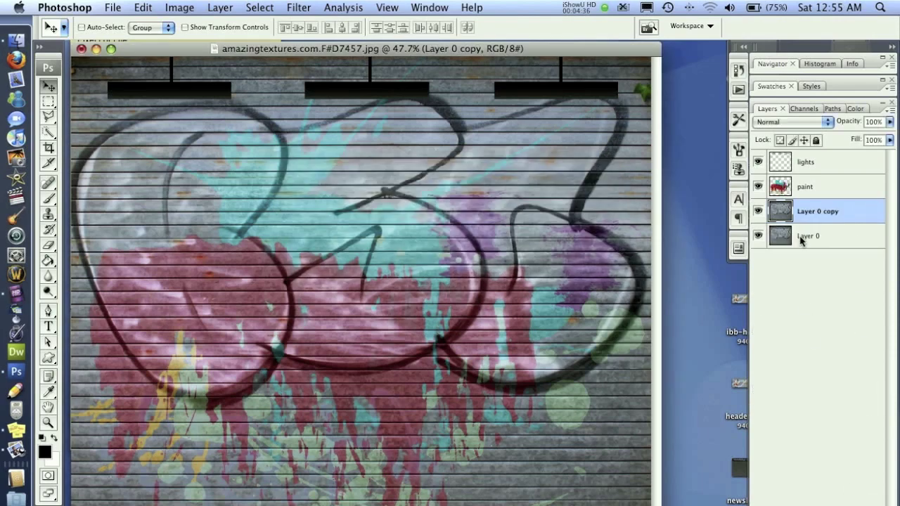
Set the Layer 0 copy to Overlay blending at 49% opacity
click(792, 125)
click(770, 257)
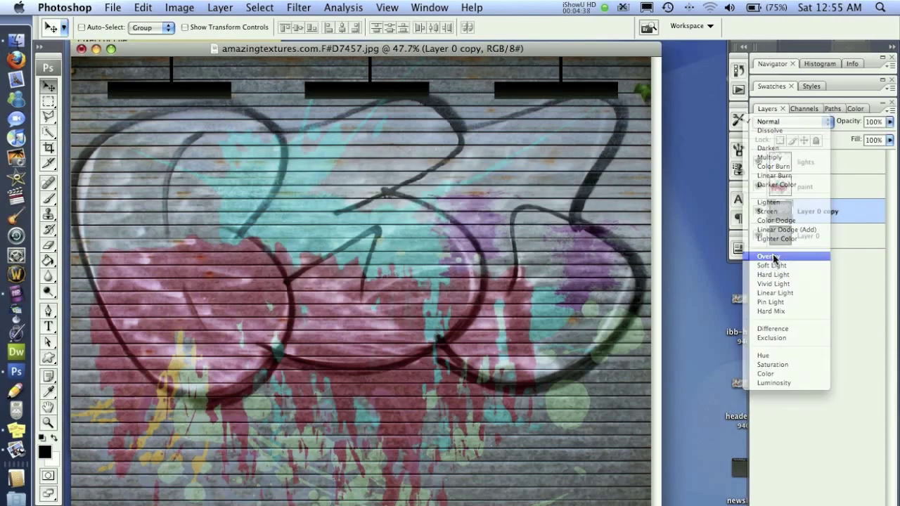
click(889, 123)
drag(865, 137, 849, 143)
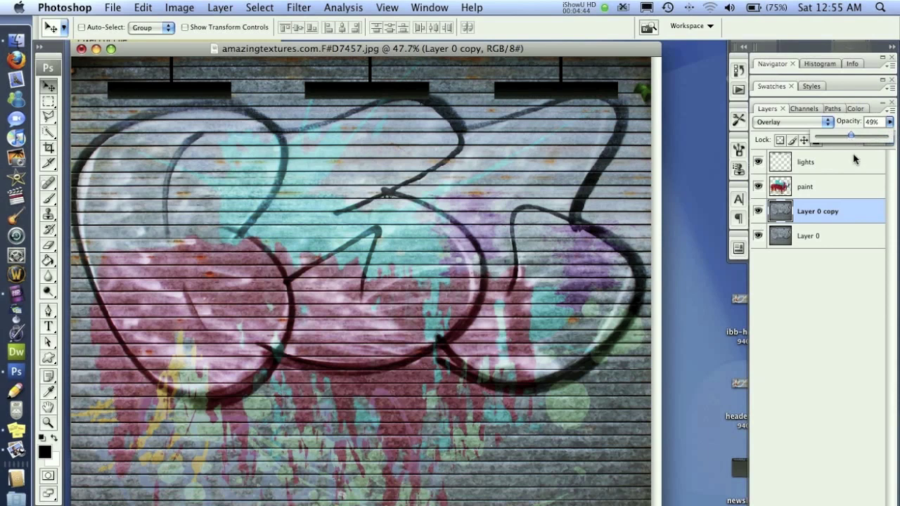
Duplicate Layer 0 again and hide the original
click(848, 238)
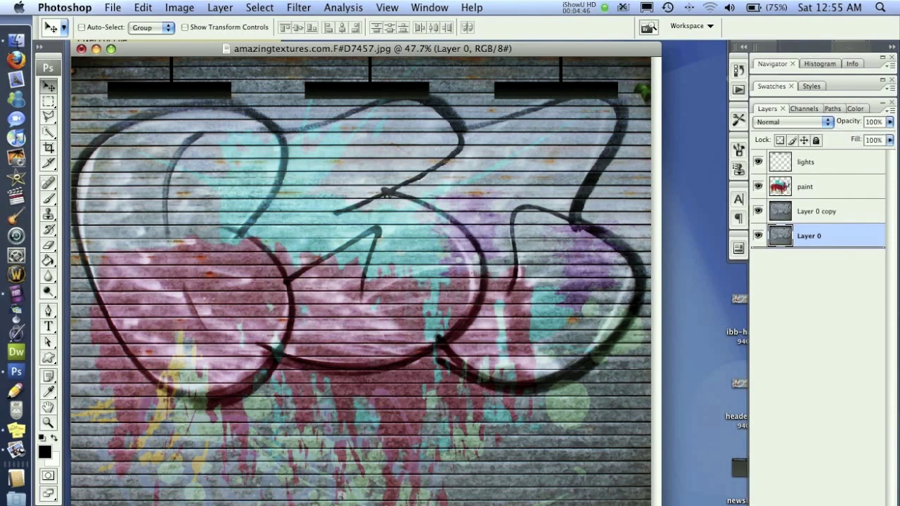
key(super+j)
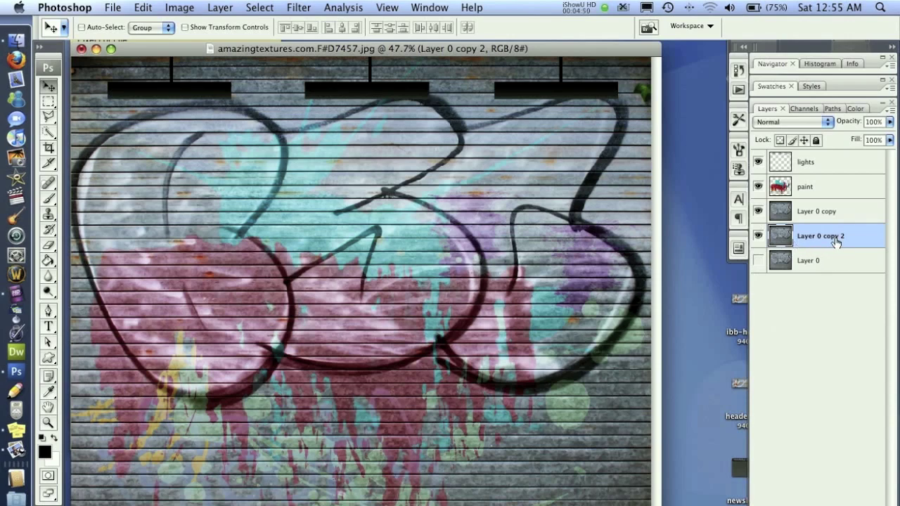
Apply the Lighting Effects filter to Layer 0 copy 2 with three spotlights shining down the wall, one beneath each fixture
click(310, 5)
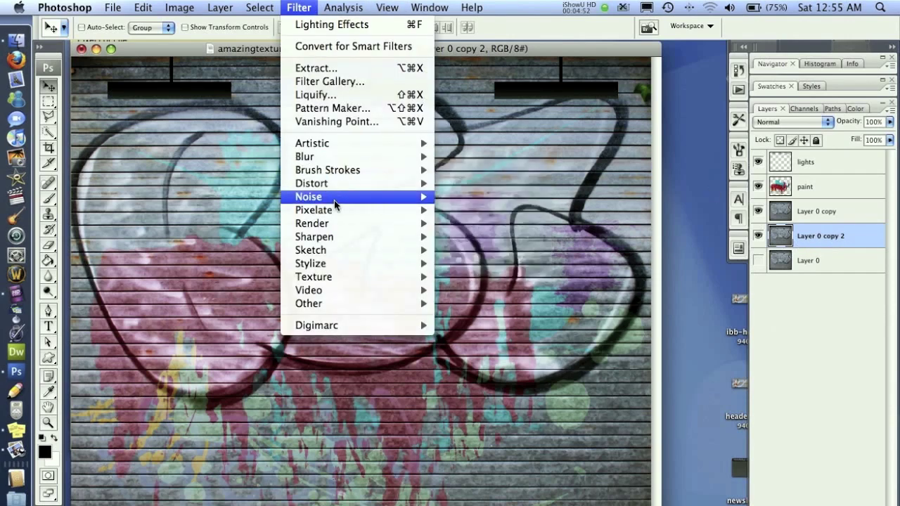
mouse_move(342, 224)
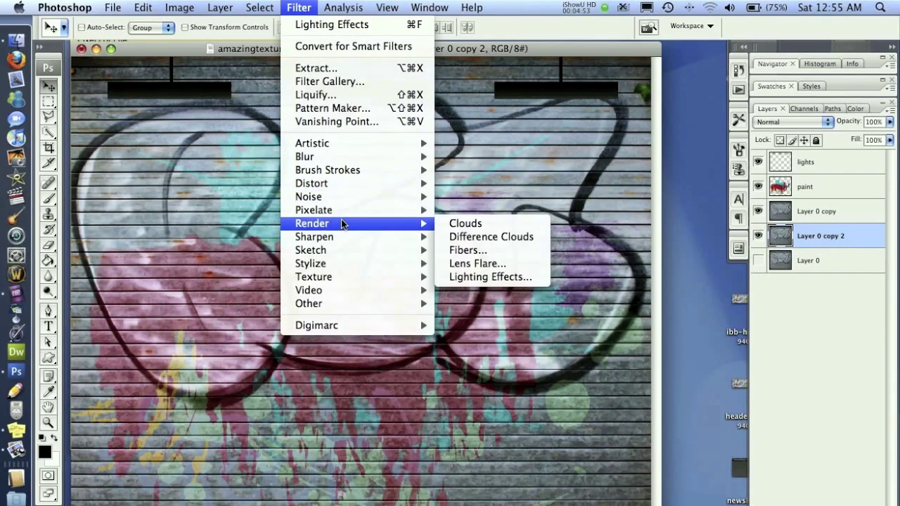
click(490, 278)
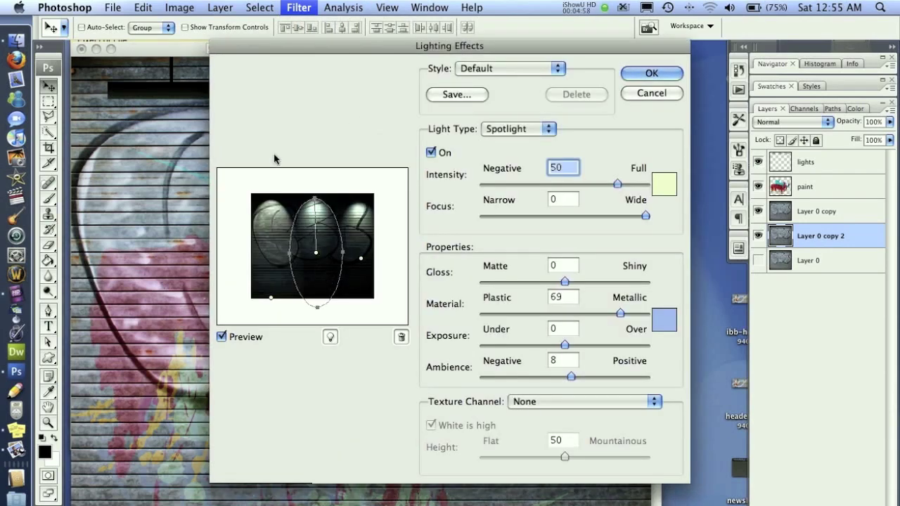
click(270, 298)
mouse_move(270, 301)
mouse_down()
mouse_move(273, 280)
mouse_move(271, 296)
mouse_up()
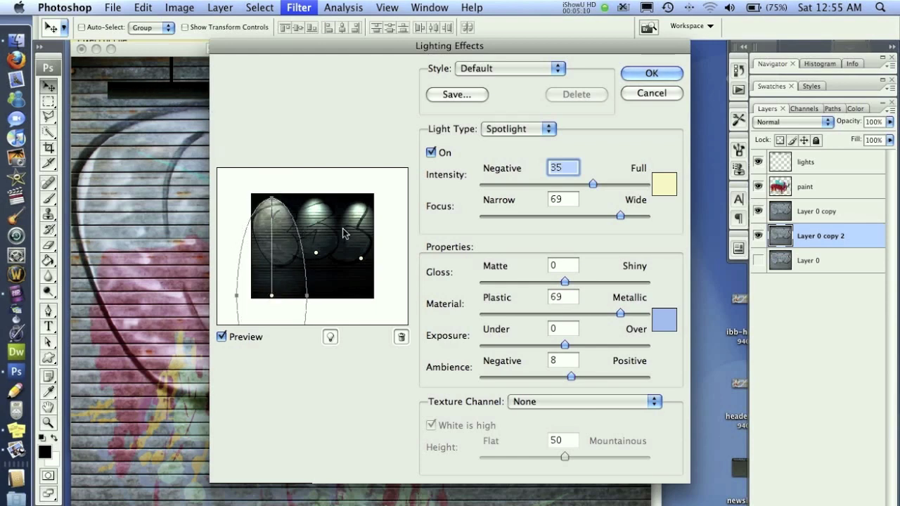
click(316, 252)
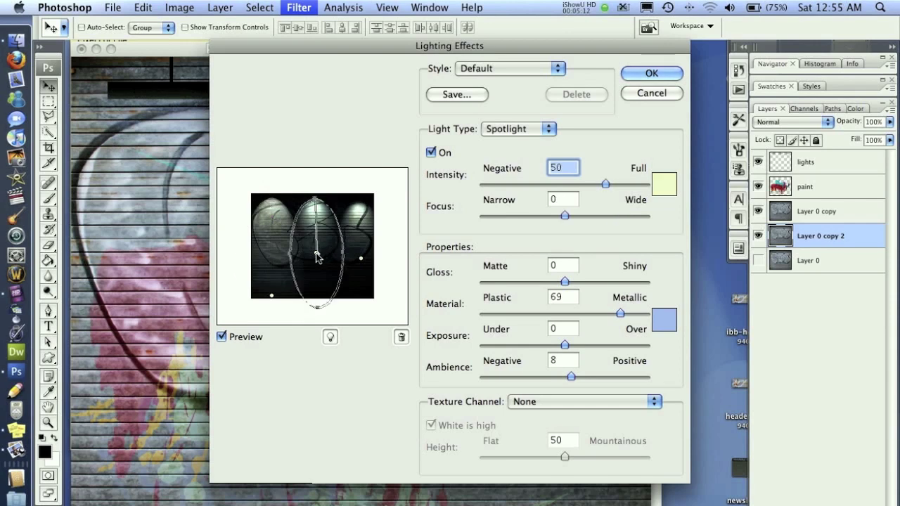
click(360, 260)
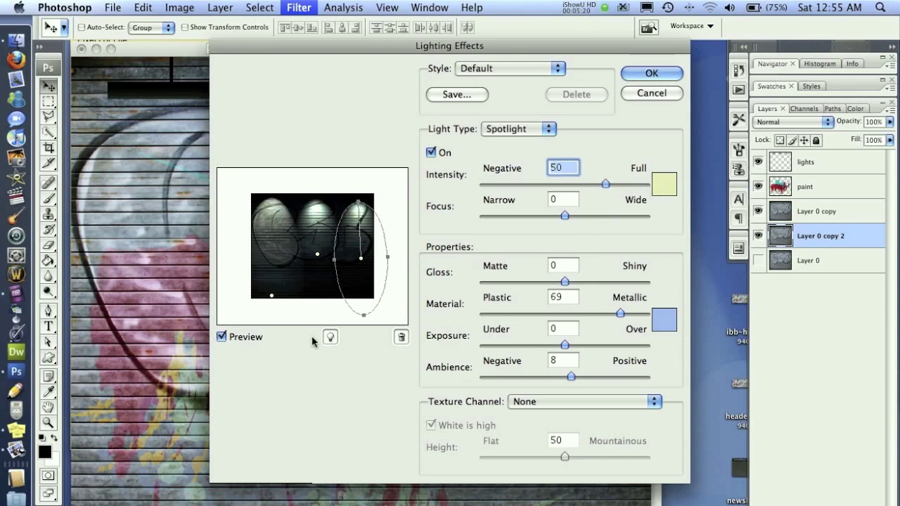
drag(334, 336, 315, 281)
drag(332, 355, 336, 350)
click(657, 78)
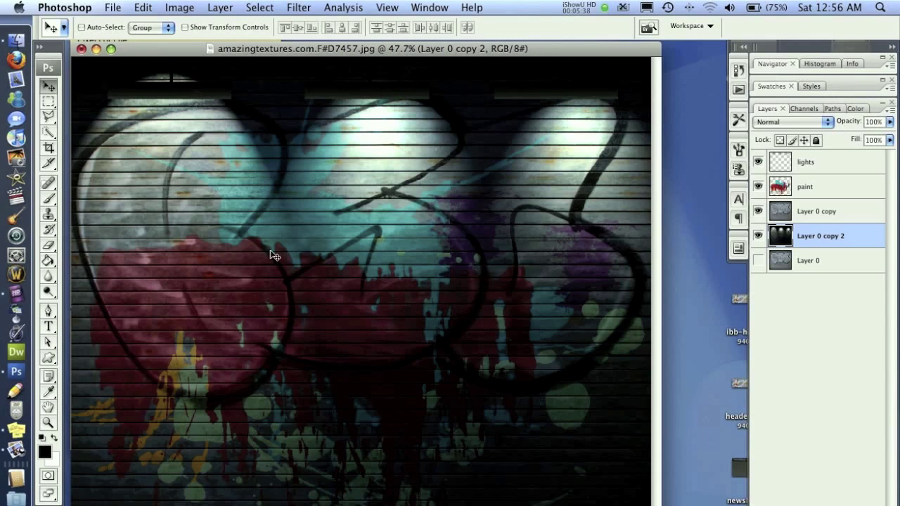
Select the first fixture on the lights layer, move it slightly up to the top of its spotlight, and deselect it
click(827, 165)
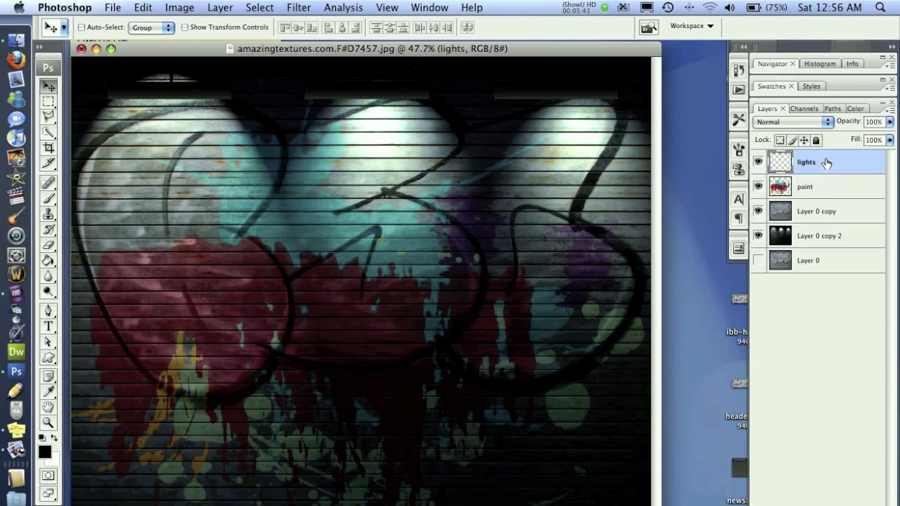
click(47, 101)
drag(138, 78, 69, 59)
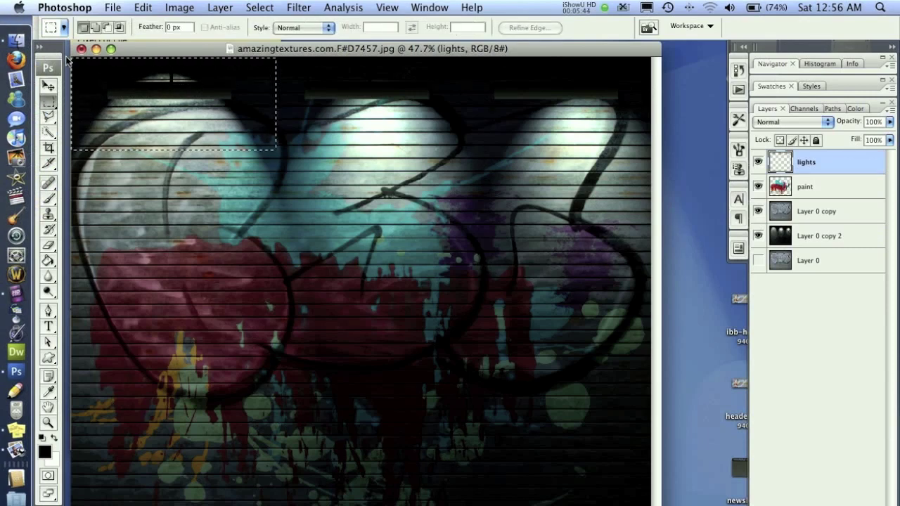
key(v)
key(ctrl+z)
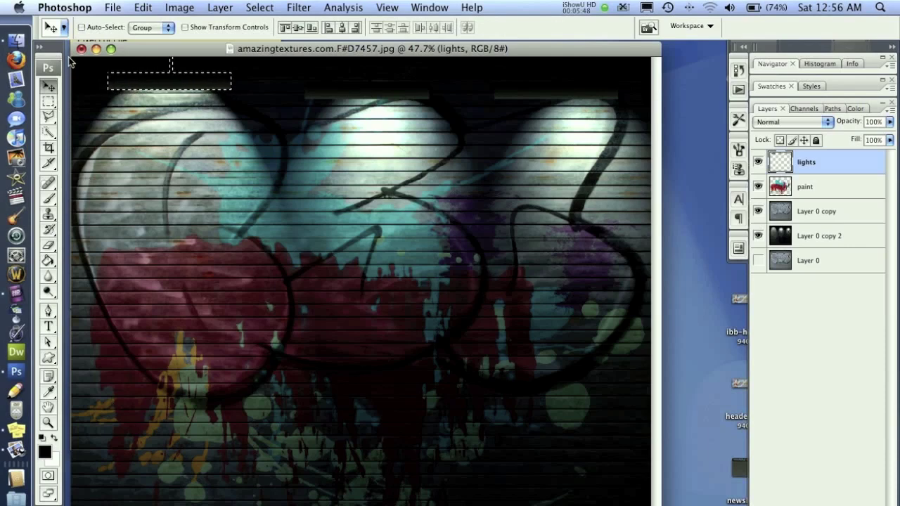
key(ctrl+d)
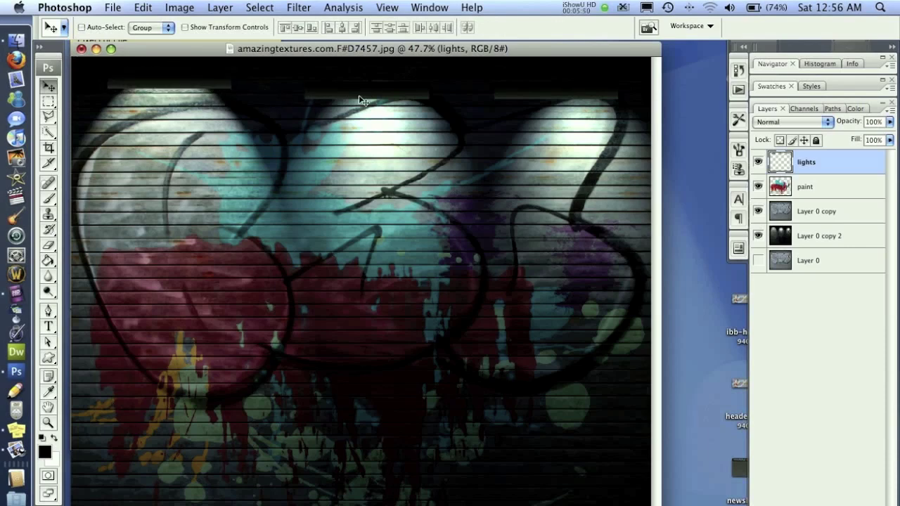
Select the second fixture on the lights layer, move it slightly up and to the right over its spotlight, and deselect it
click(48, 113)
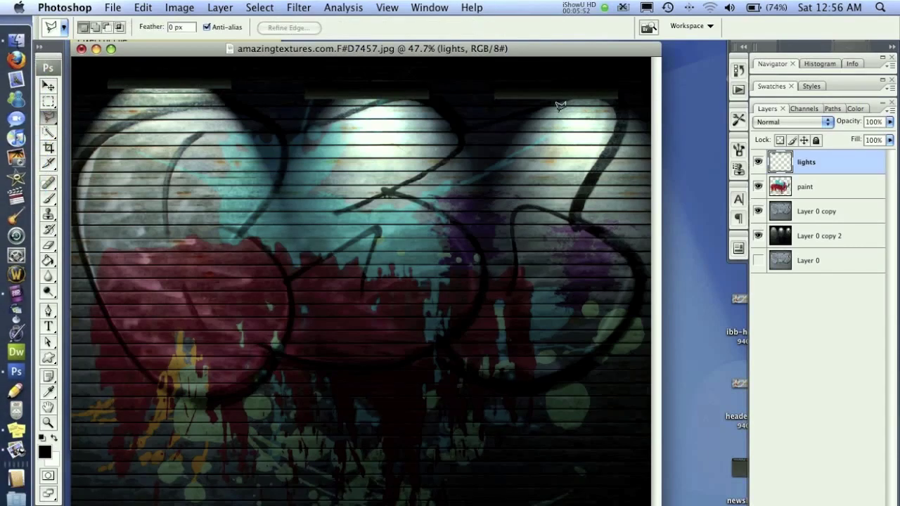
click(48, 100)
drag(383, 59, 460, 57)
key(v)
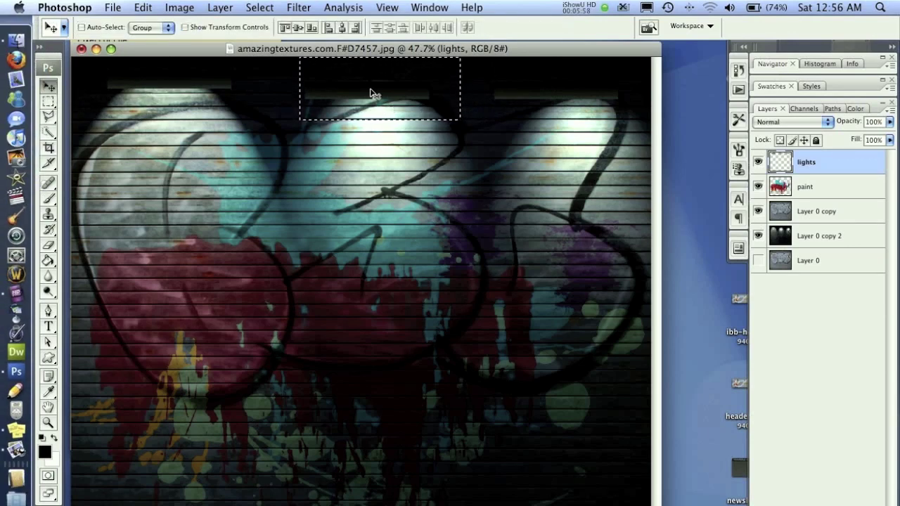
mouse_move(372, 87)
mouse_down()
mouse_move(370, 97)
mouse_move(374, 89)
mouse_up()
key(super+d)
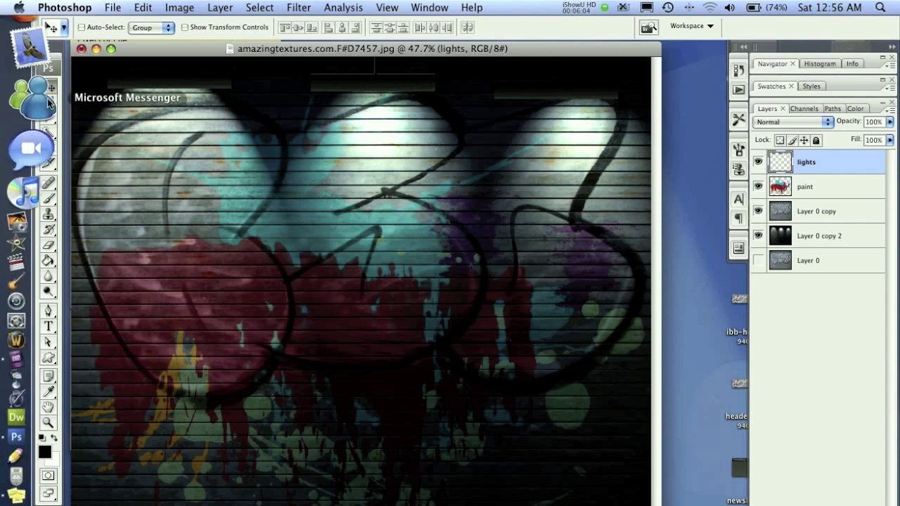
Reselect the second fixture on the lights layer, nudge it slightly left over its spotlight, and deselect it
click(49, 102)
key(super+alt+z)
key(super+alt+z)
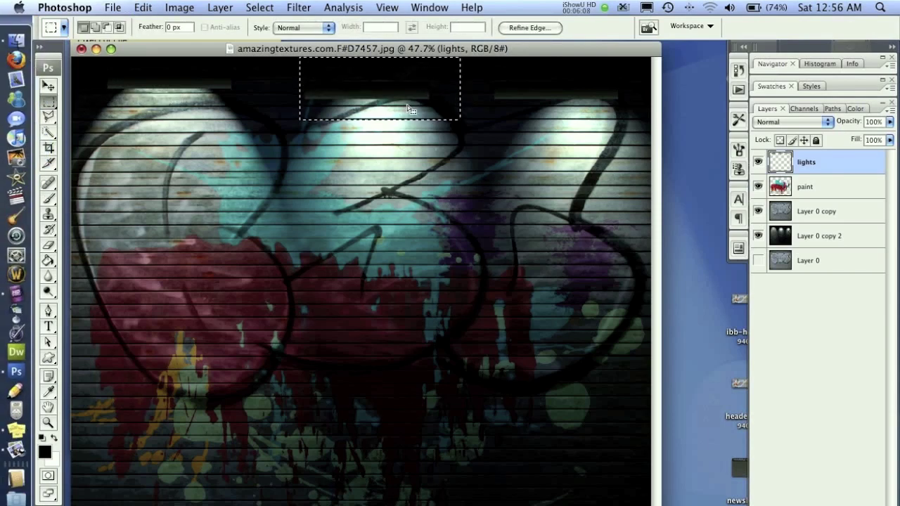
key(v)
key(super+alt+z)
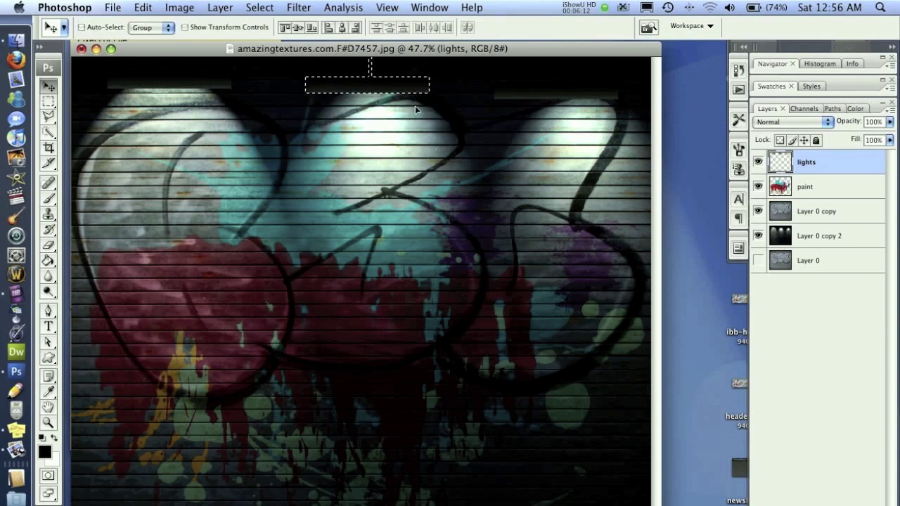
key(super+d)
Select the third fixture on the lights layer, move it right and slightly down over its spotlight, and deselect it
click(48, 101)
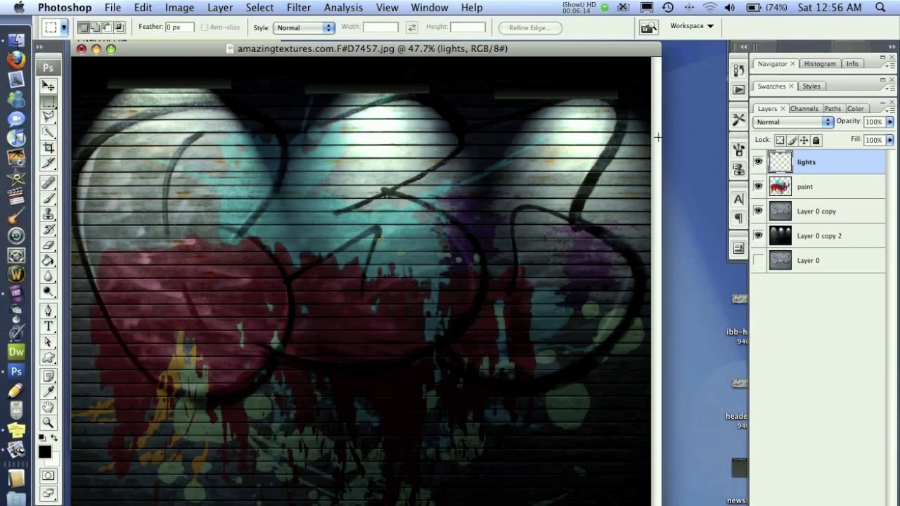
drag(608, 59, 651, 56)
key(v)
key(super+alt+z)
key(super+alt+z)
key(shift+Right)
key(shift+Right)
key(shift+Right)
key(shift+Right)
key(shift+Right)
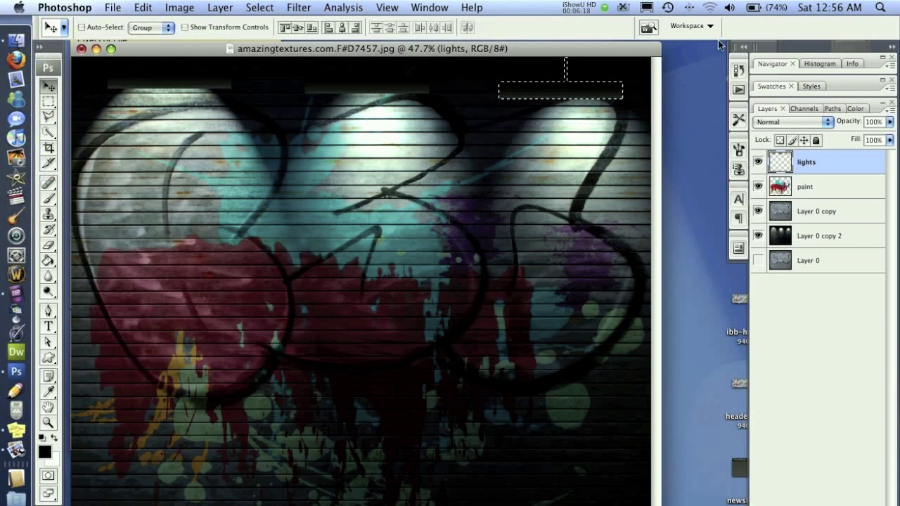
key(shift+Right)
key(Right)
key(Right)
key(Right)
key(Right)
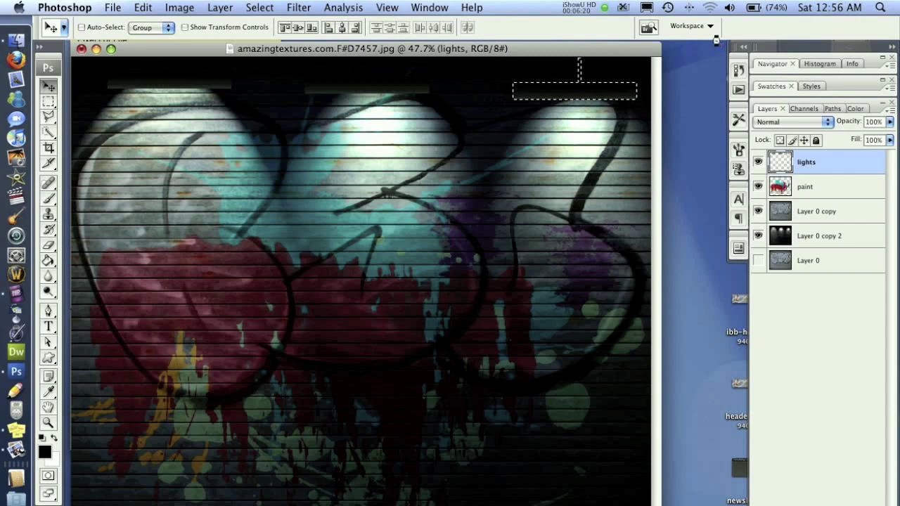
key(shift+Down)
key(super+d)
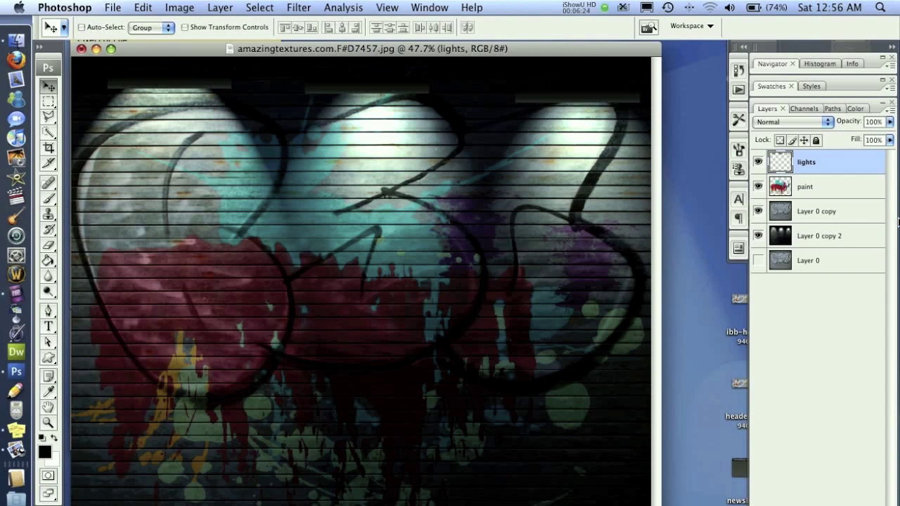
Select Layer 0 copy and toggle its visibility to compare the wall with and without its overlay
click(757, 211)
click(758, 212)
click(758, 211)
click(757, 211)
click(758, 212)
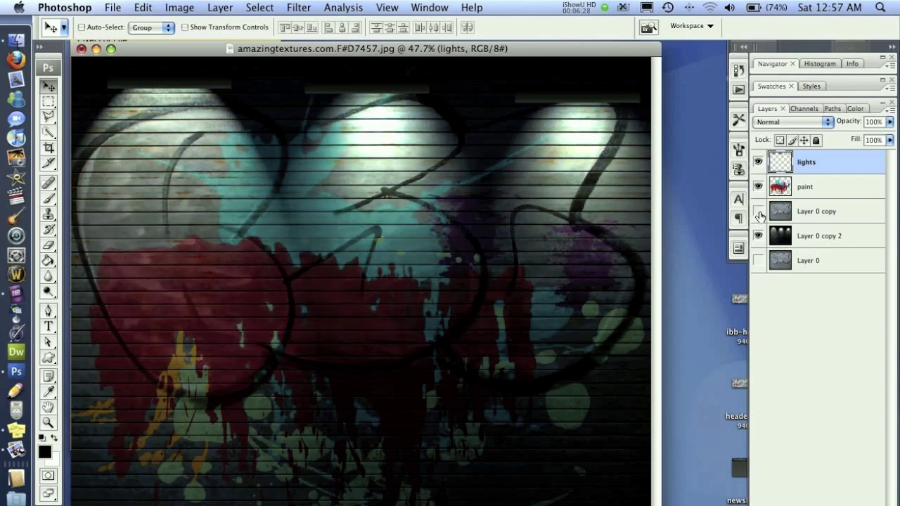
click(757, 212)
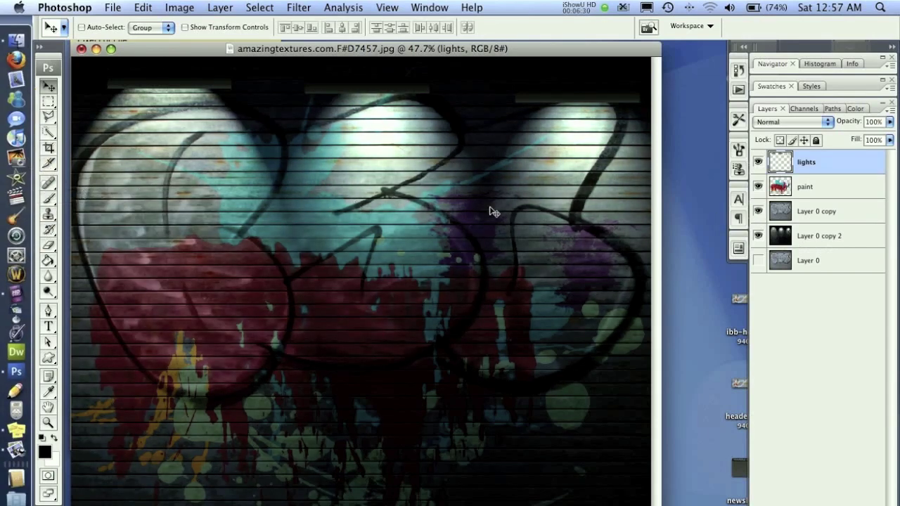
click(840, 216)
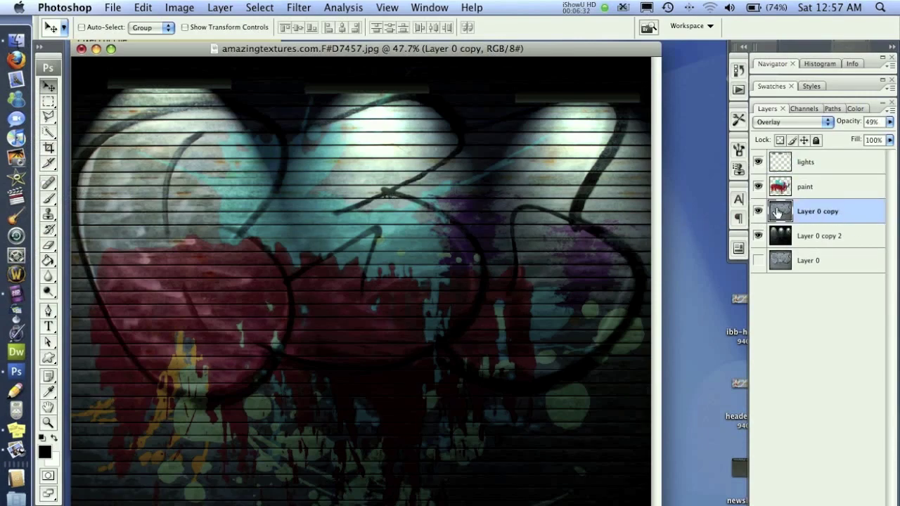
click(758, 212)
click(758, 212)
click(759, 212)
click(758, 212)
Add the text "neon fun" across the upper part of the wall, on a type layer above Layer 0 copy
click(48, 326)
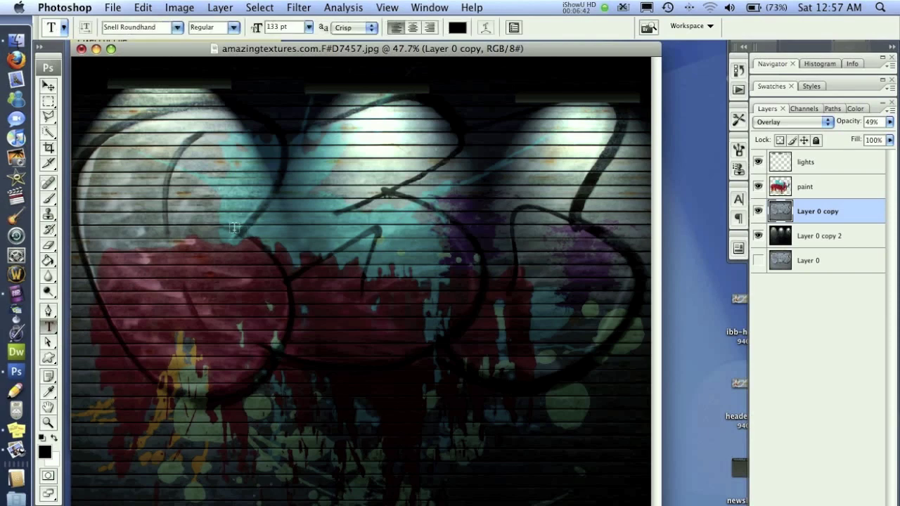
click(226, 202)
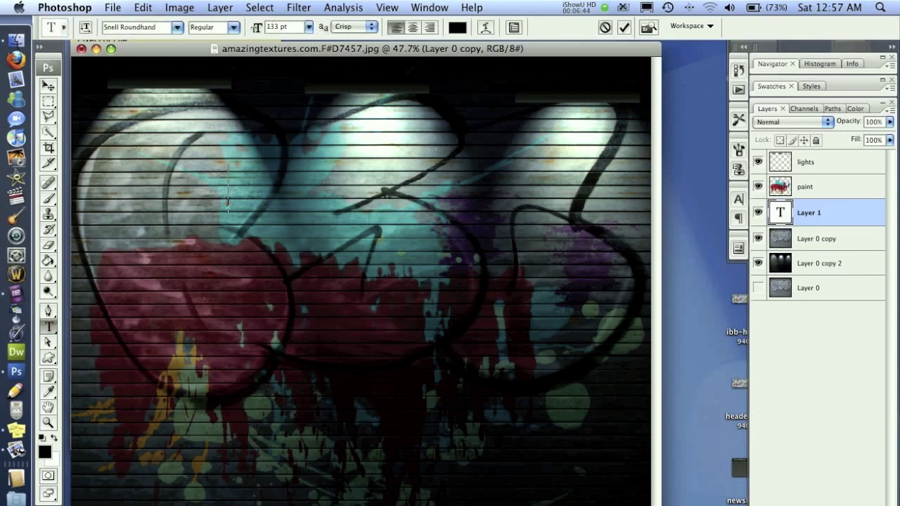
text(neon fun)
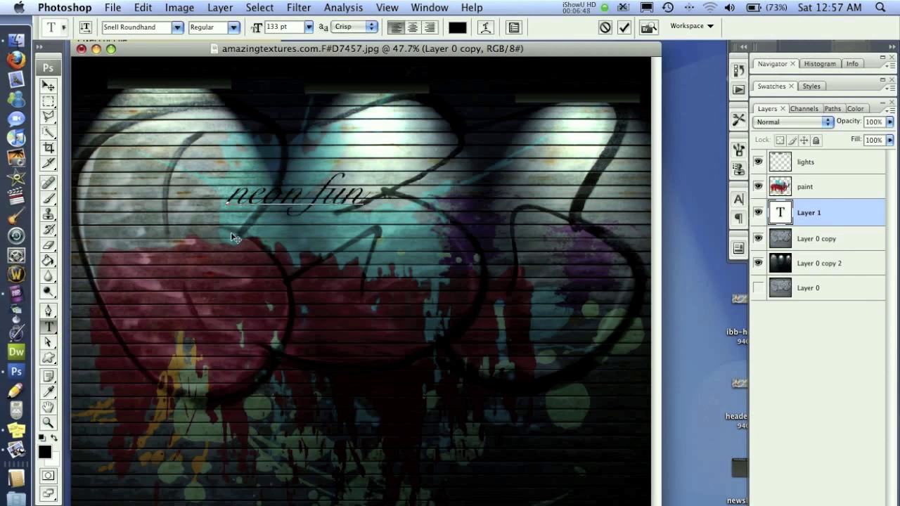
Set all of the "neon fun" text to 283 pt and color it white (ffffff)
key(super+a)
click(301, 27)
scroll(301, 27, up, 15)
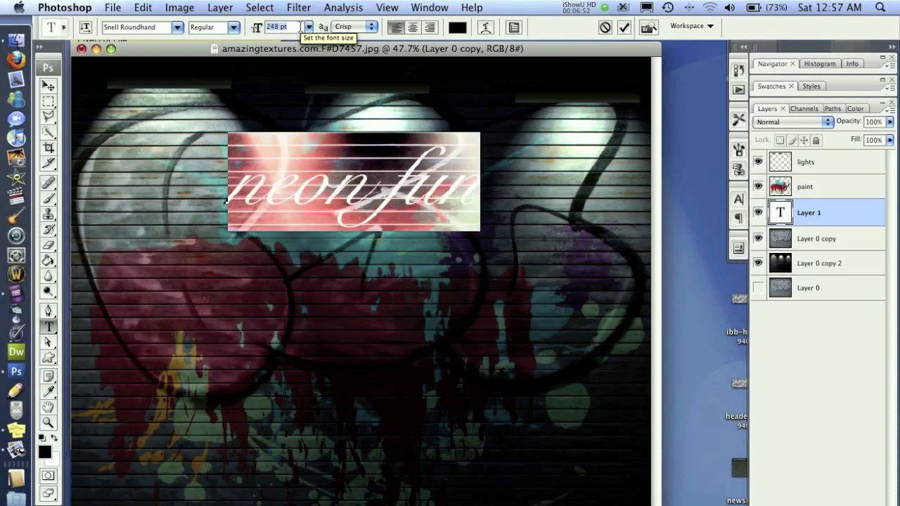
scroll(300, 27, up, 5)
click(457, 26)
drag(534, 165, 481, 92)
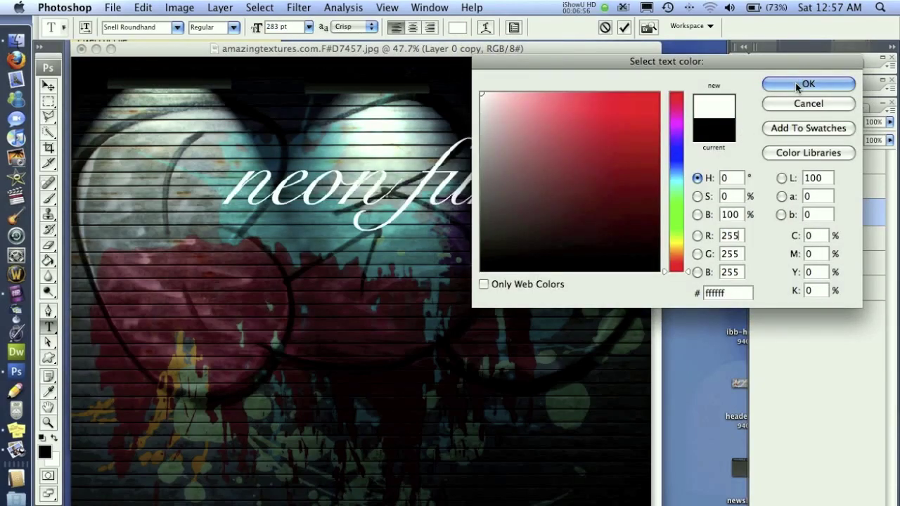
click(807, 84)
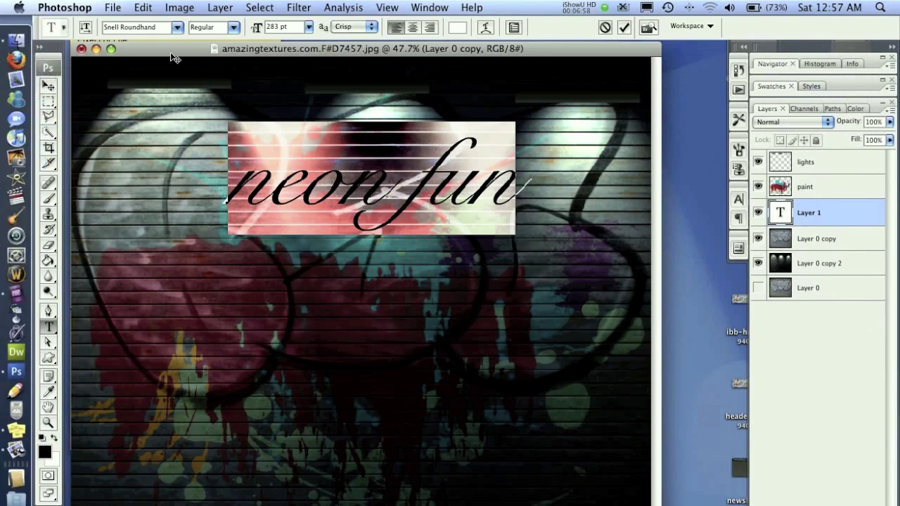
Try the Black font style on the "neon fun" text and return it to Regular
click(234, 28)
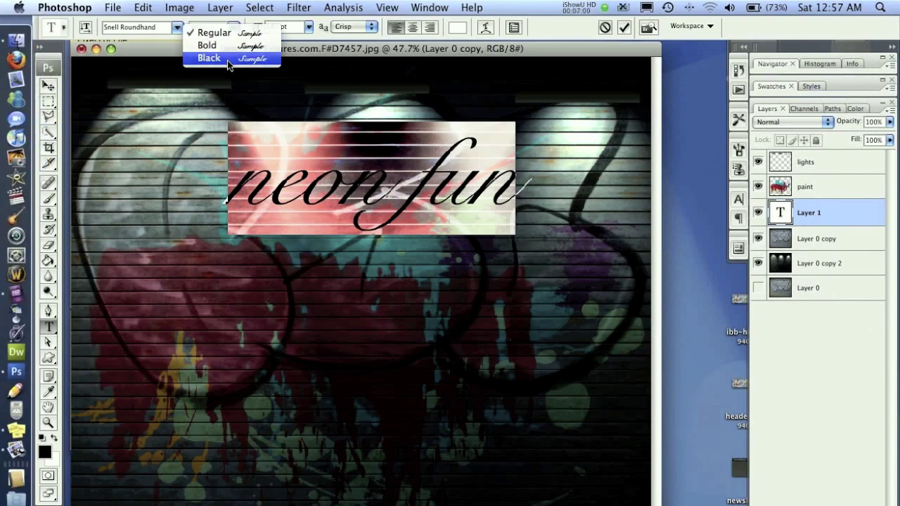
click(227, 60)
click(234, 28)
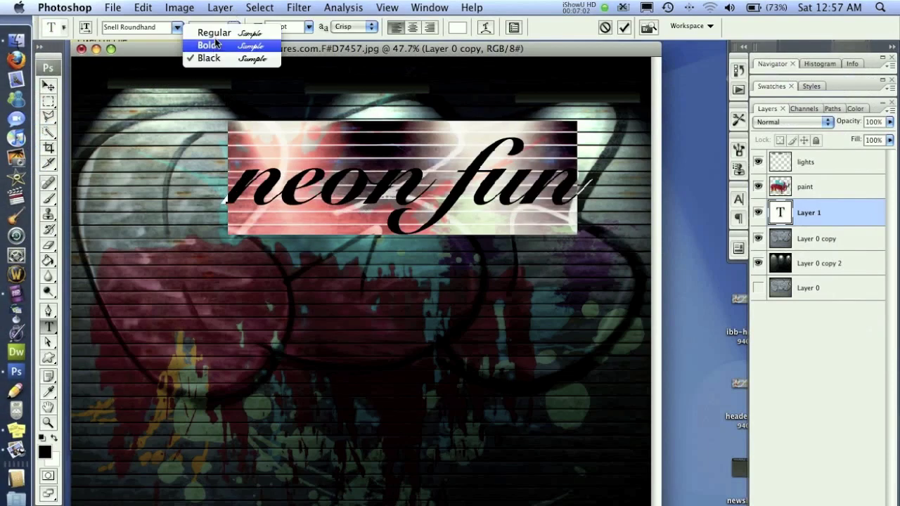
click(244, 35)
Set the text's anti-aliasing method to Sharp
click(352, 28)
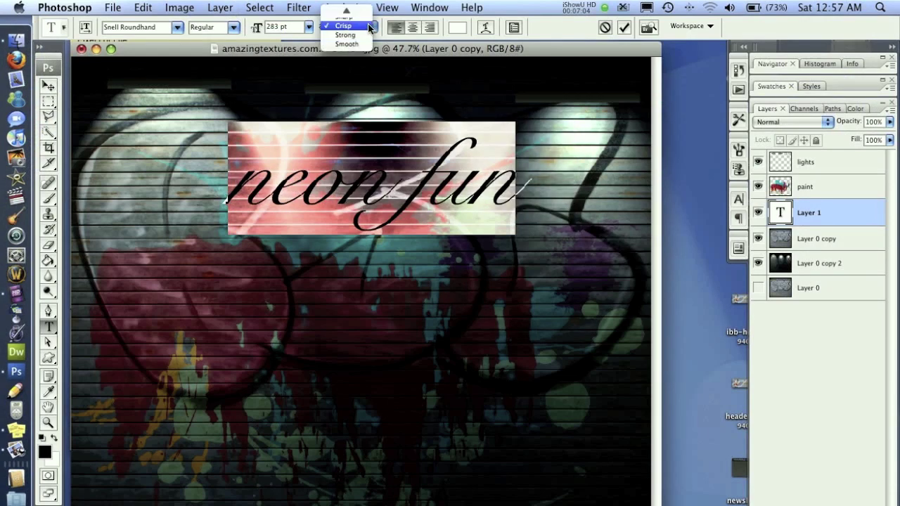
click(343, 21)
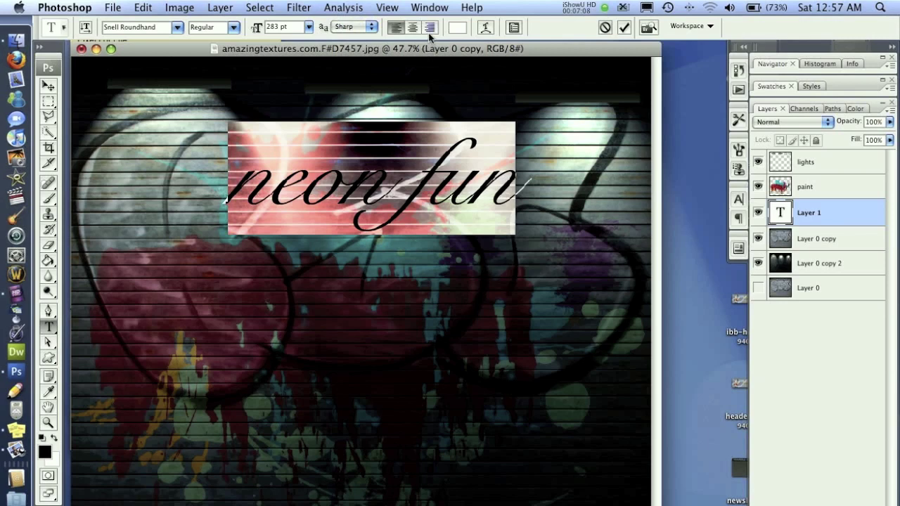
Try the Flag, Shell Lower and Arch warp styles on the "neon fun" text and cancel the warp
click(484, 27)
click(437, 173)
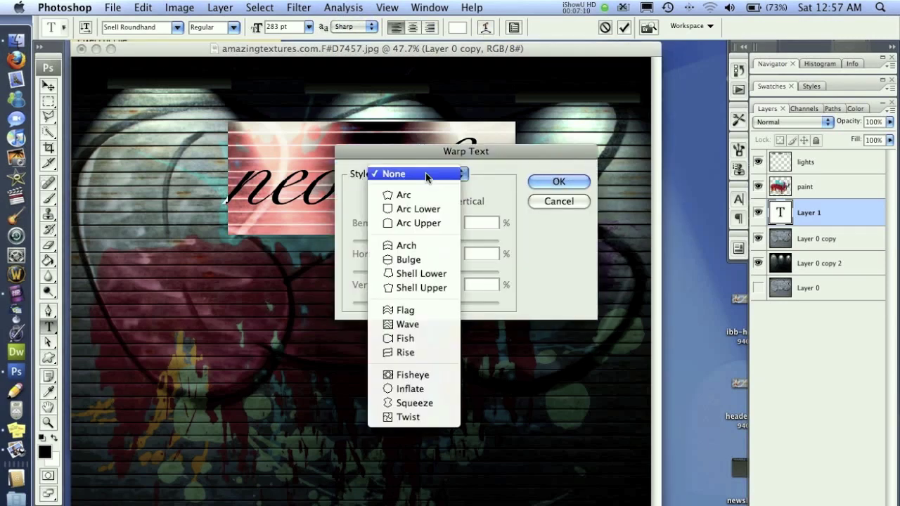
click(403, 310)
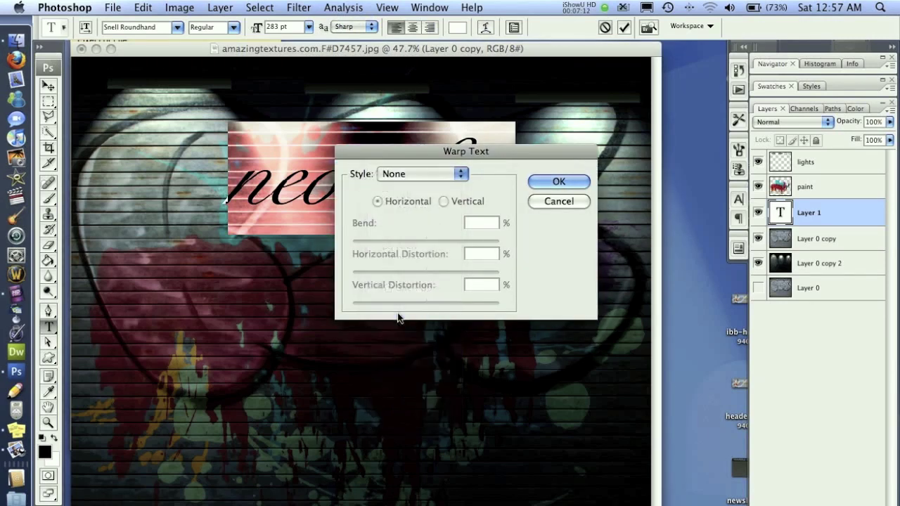
drag(441, 160, 412, 321)
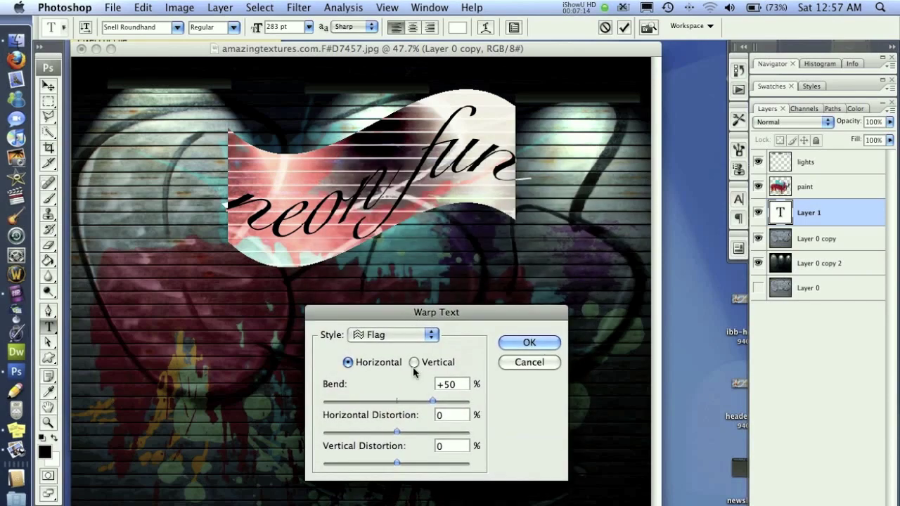
click(401, 336)
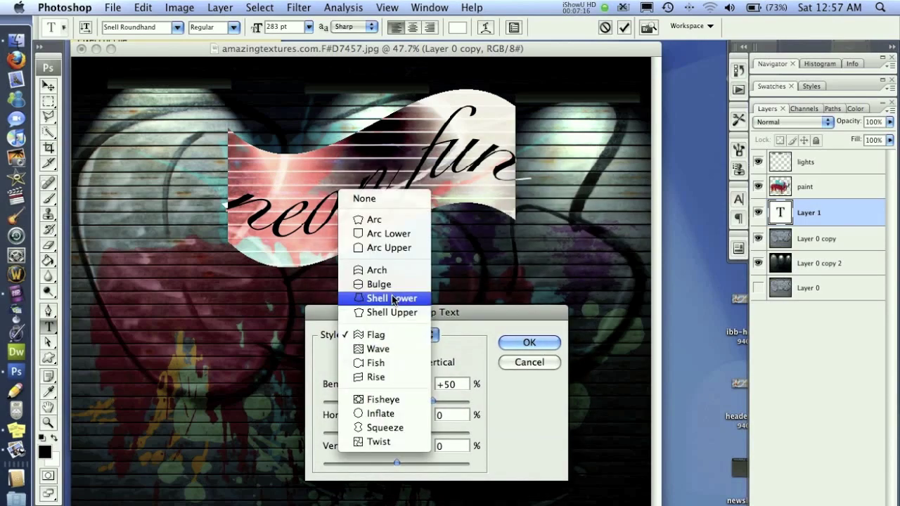
click(393, 298)
click(398, 333)
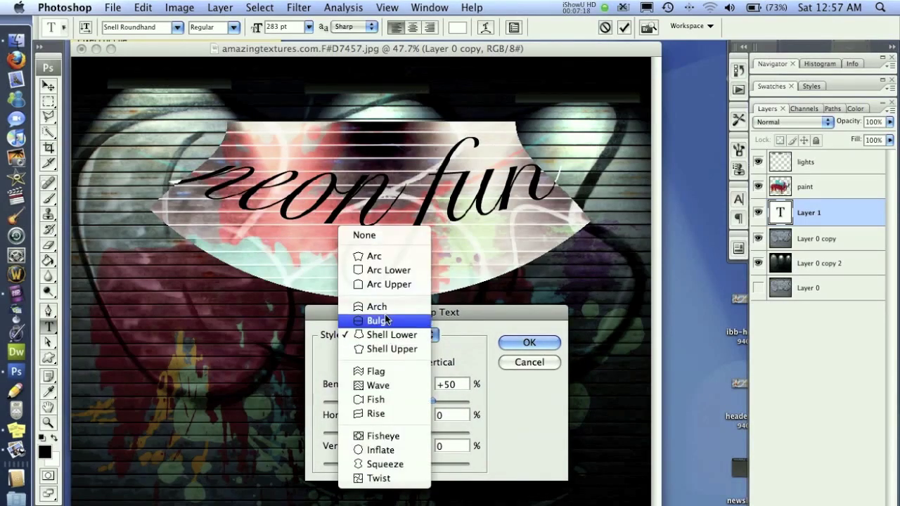
click(383, 310)
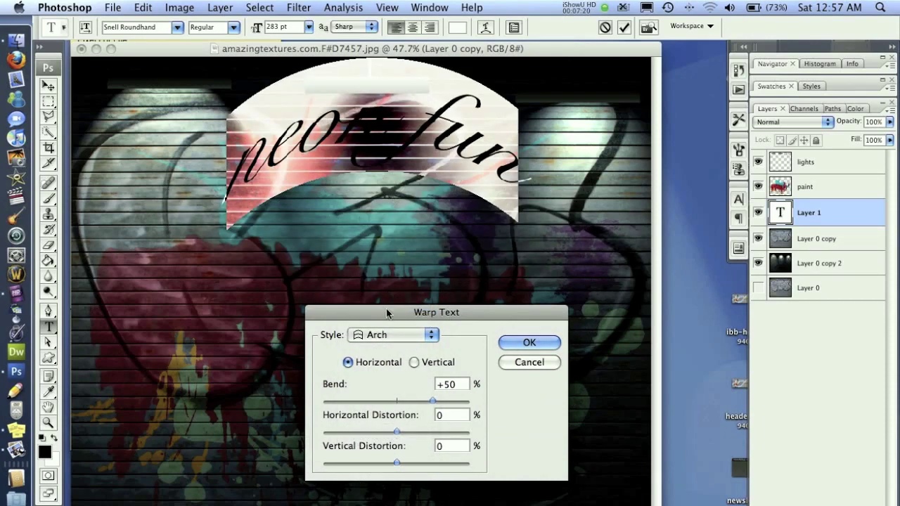
click(534, 362)
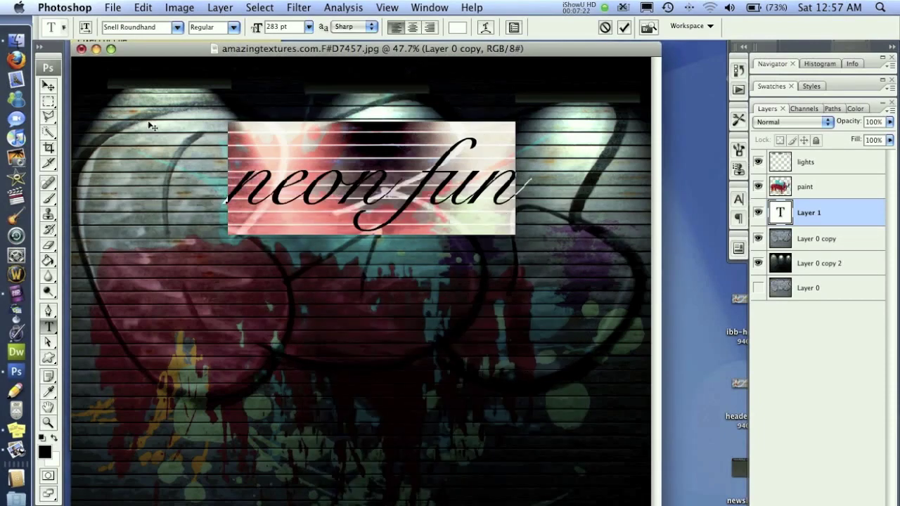
Commit the "neon fun" text and move it slightly down and to the left on the wall
click(48, 86)
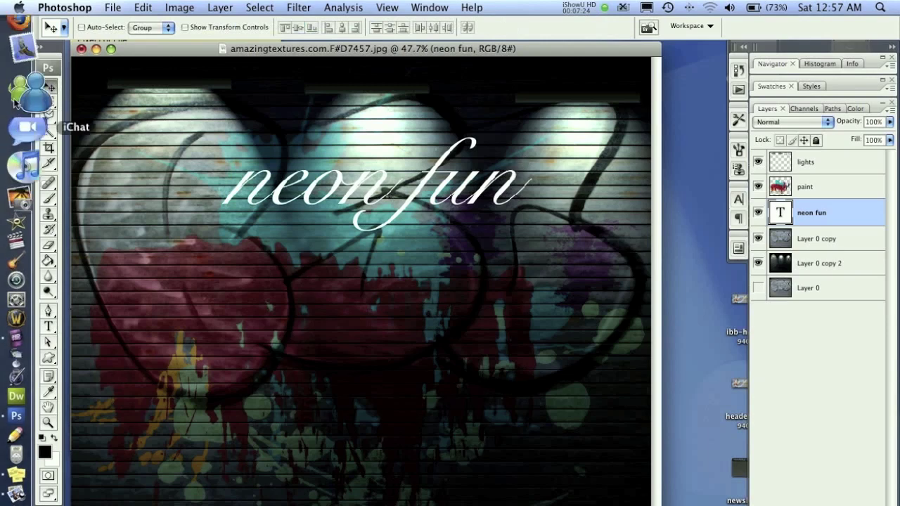
drag(384, 180, 365, 206)
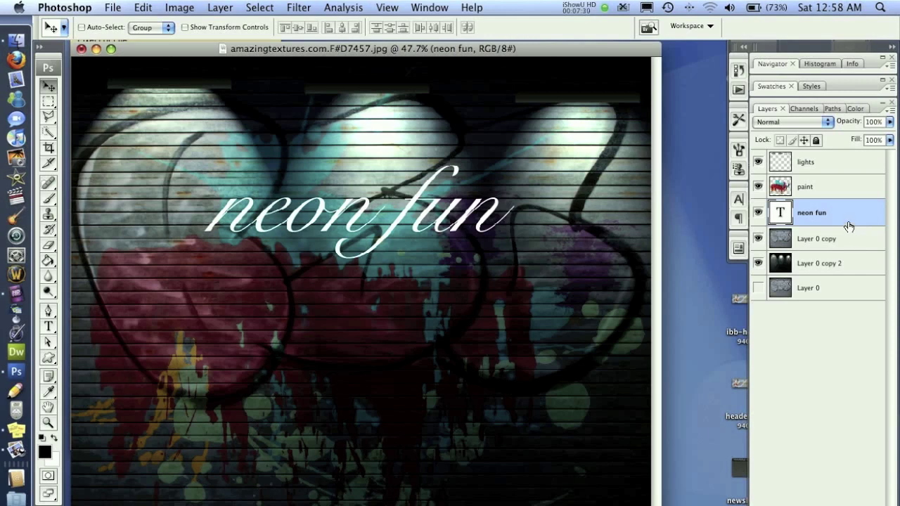
Create a new layer above the text and draw a Pen path curling from the final n's tail back beneath the words
key(ctrl+shift+alt+n)
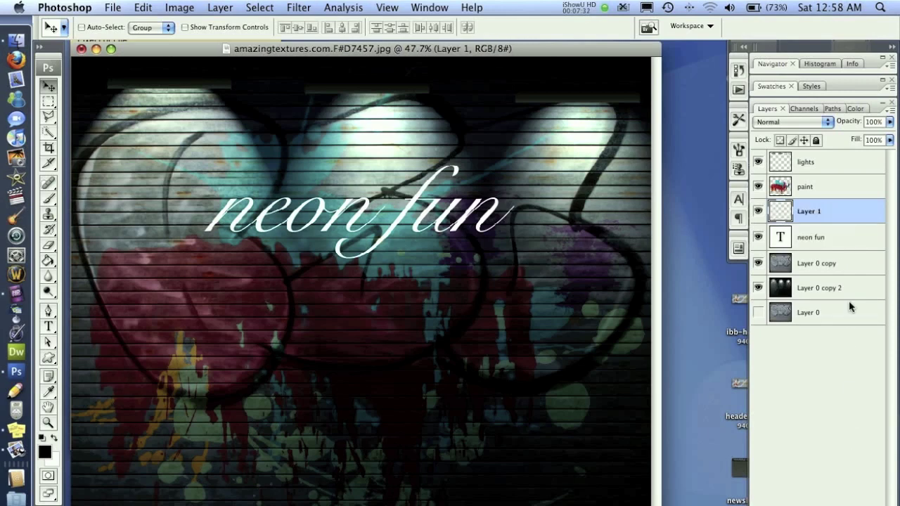
click(49, 345)
click(48, 357)
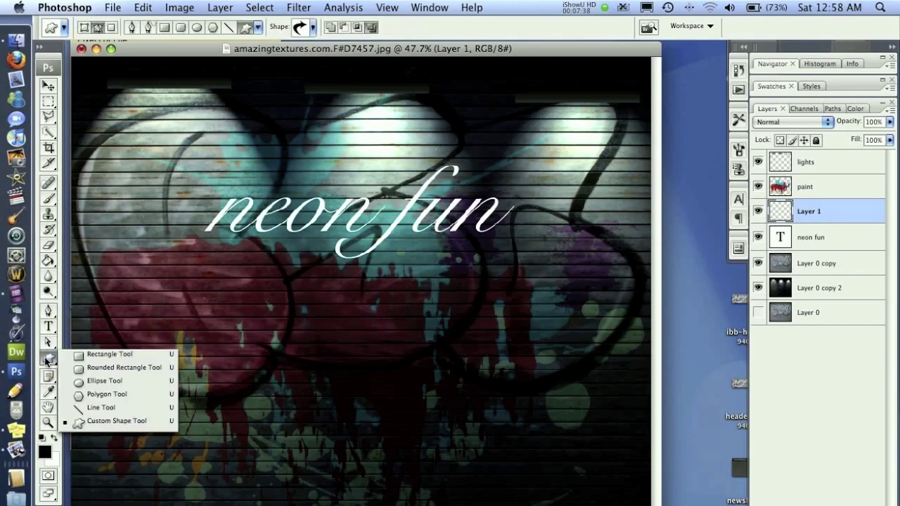
click(48, 310)
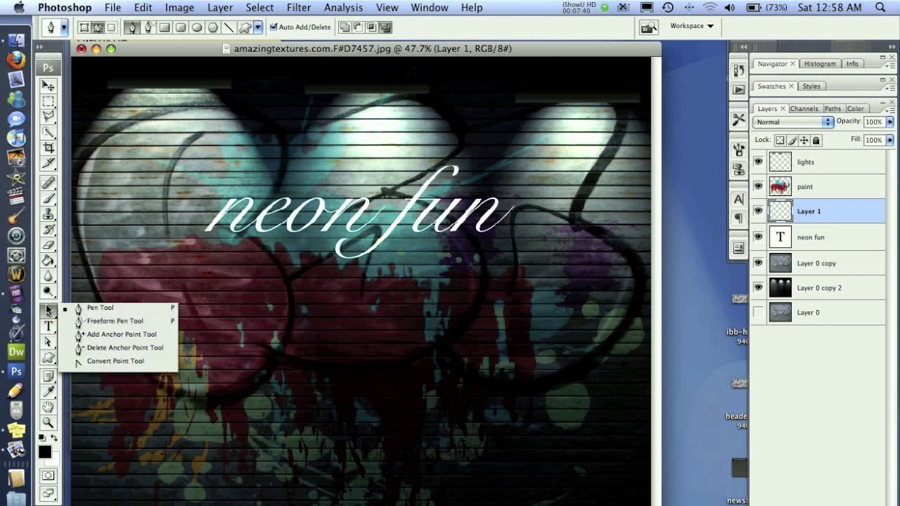
click(83, 311)
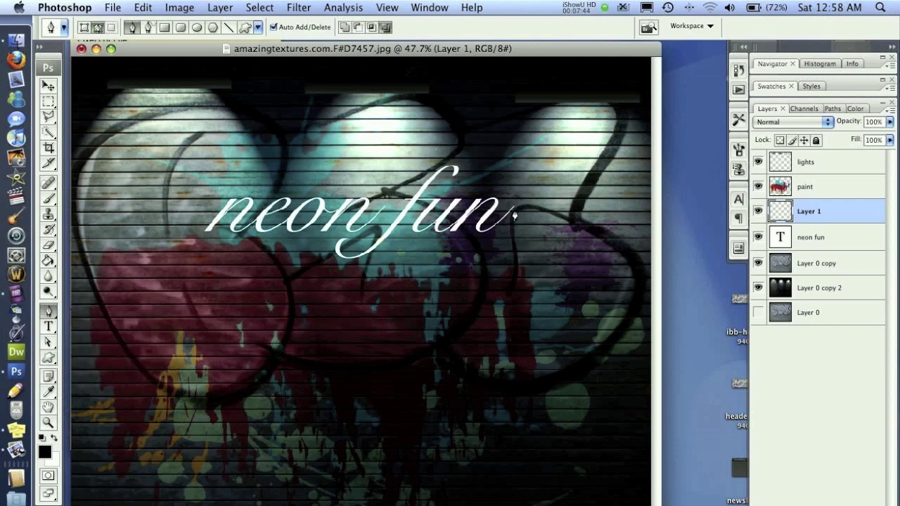
drag(507, 246, 457, 246)
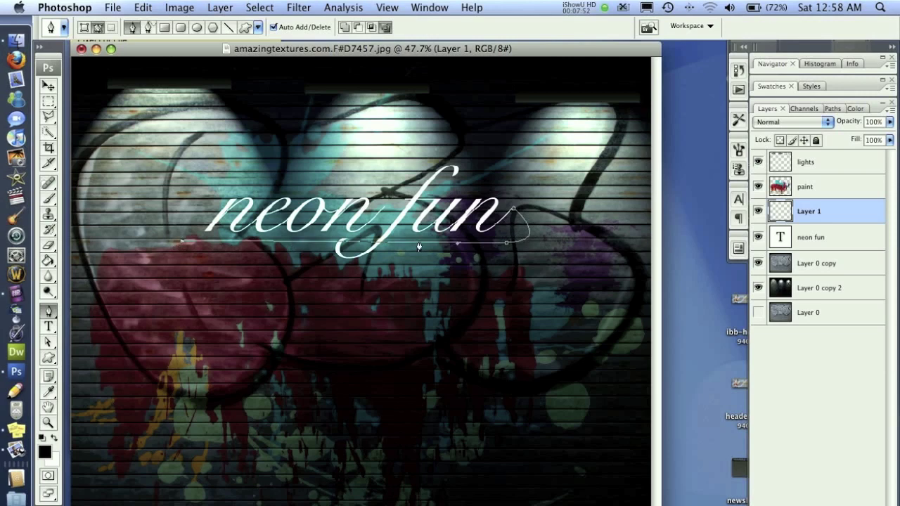
Replace the loaded splatter brushes with the default brush set and choose the hard round 5 px brush
click(49, 199)
right_click(313, 142)
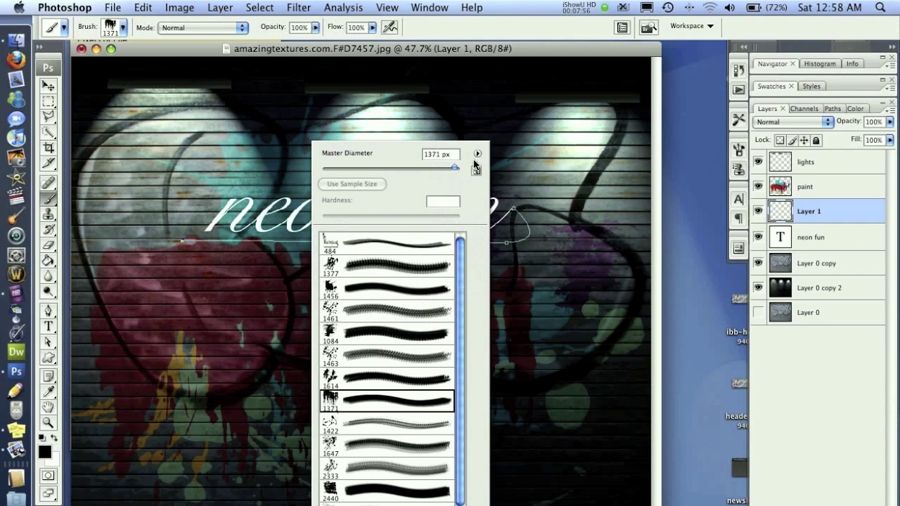
click(477, 154)
click(564, 336)
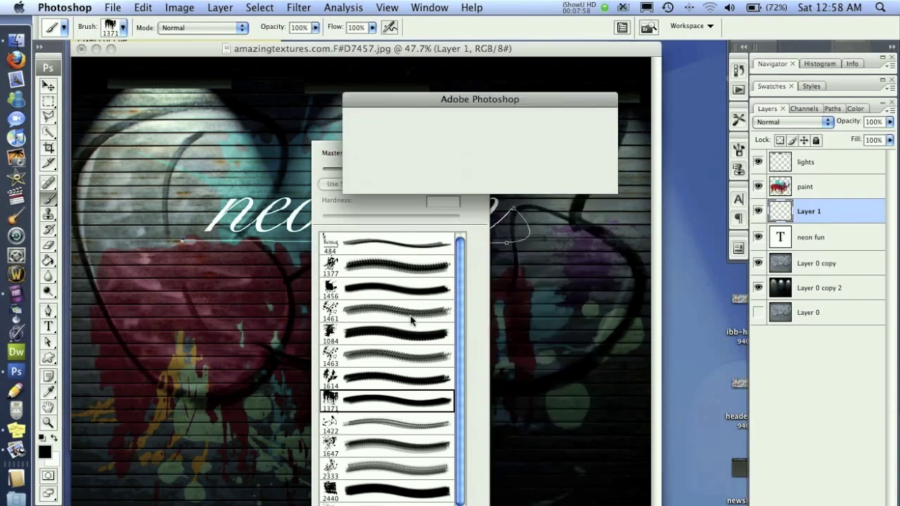
click(576, 179)
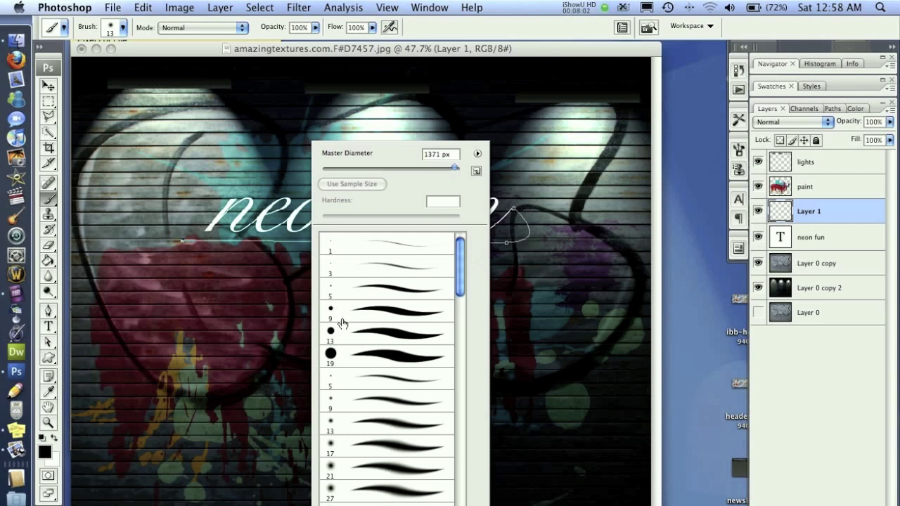
click(339, 294)
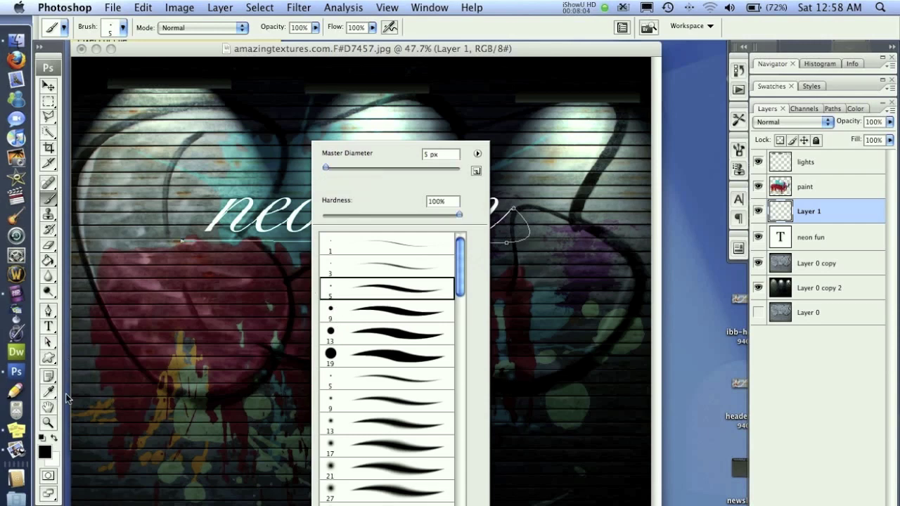
Stroke the Pen path on Layer 1 with the brush in white, with Simulate Pressure enabled, and delete the path
click(54, 443)
click(55, 438)
right_click(192, 320)
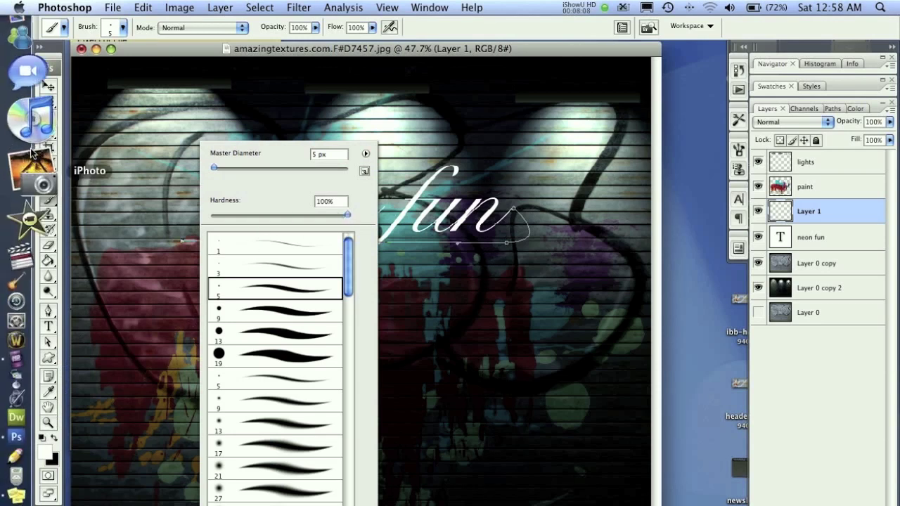
click(47, 311)
click(48, 311)
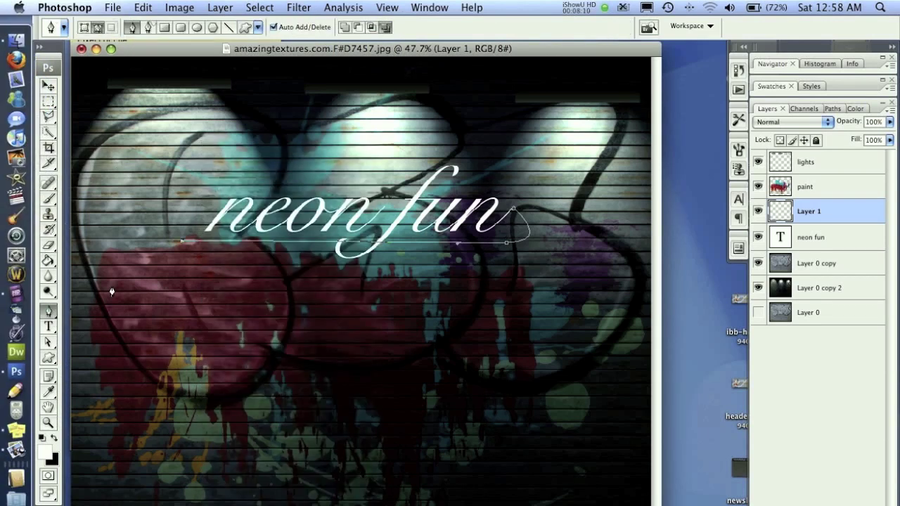
right_click(298, 237)
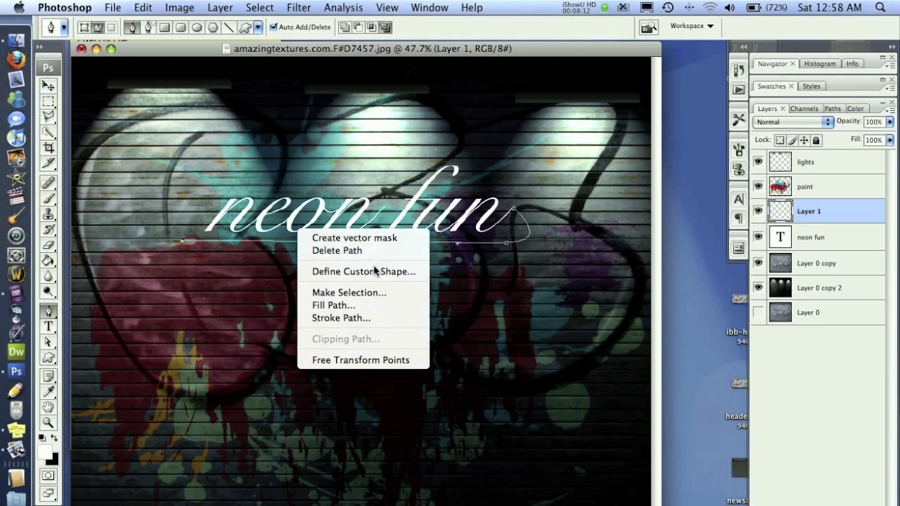
click(349, 317)
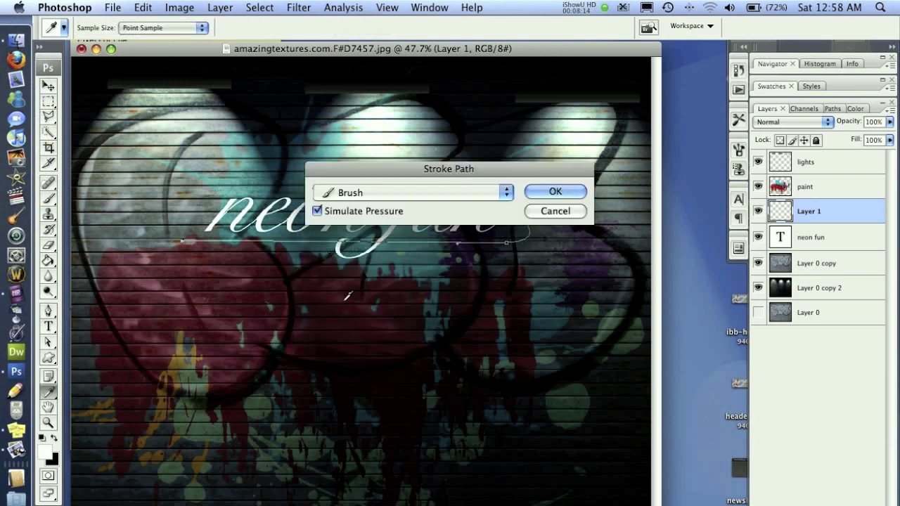
click(540, 194)
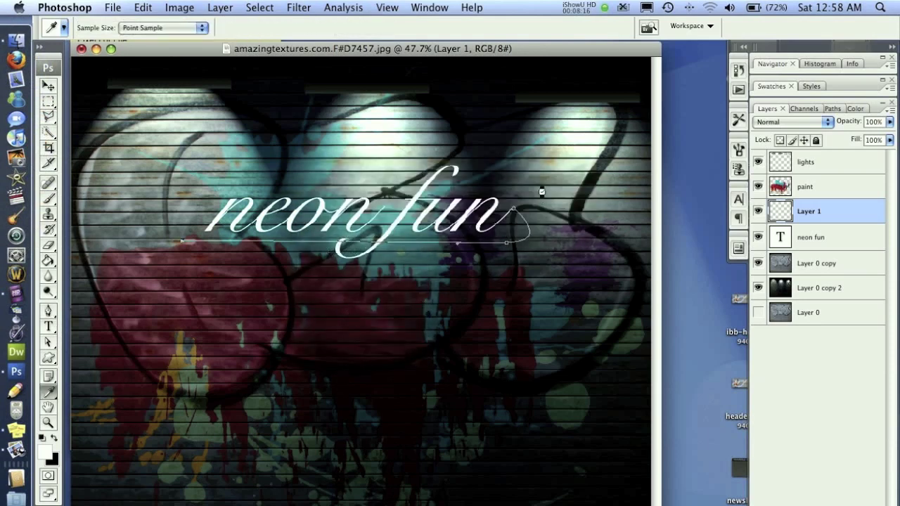
right_click(496, 212)
click(537, 235)
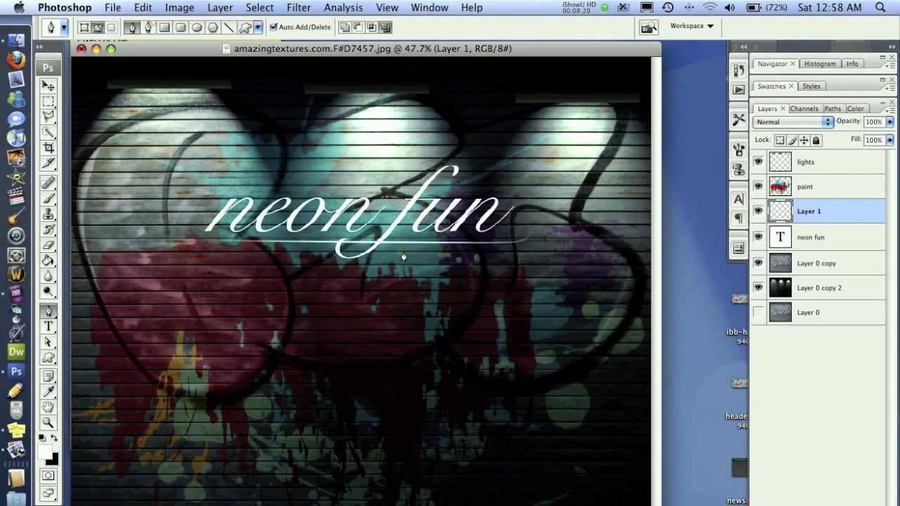
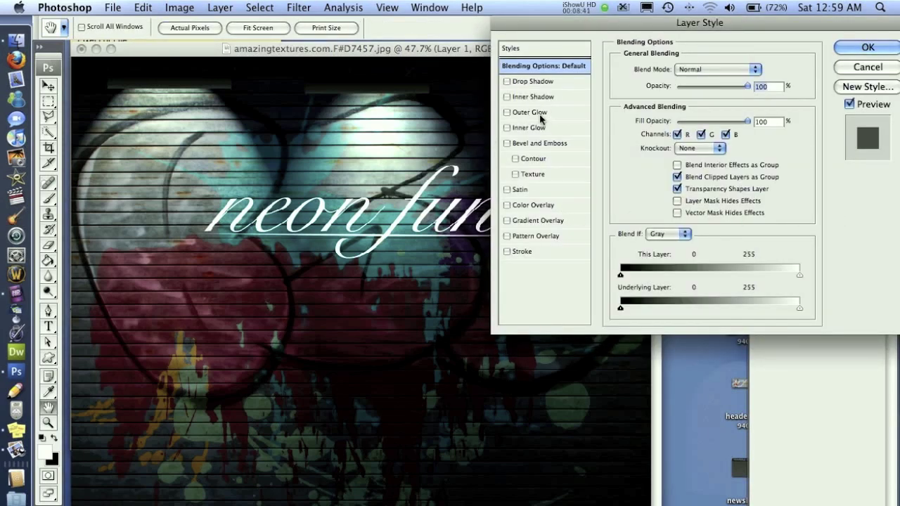
Enable an Outer Glow on the underline swash's layer and try vivid purple #8a00ff as the glow color
click(541, 114)
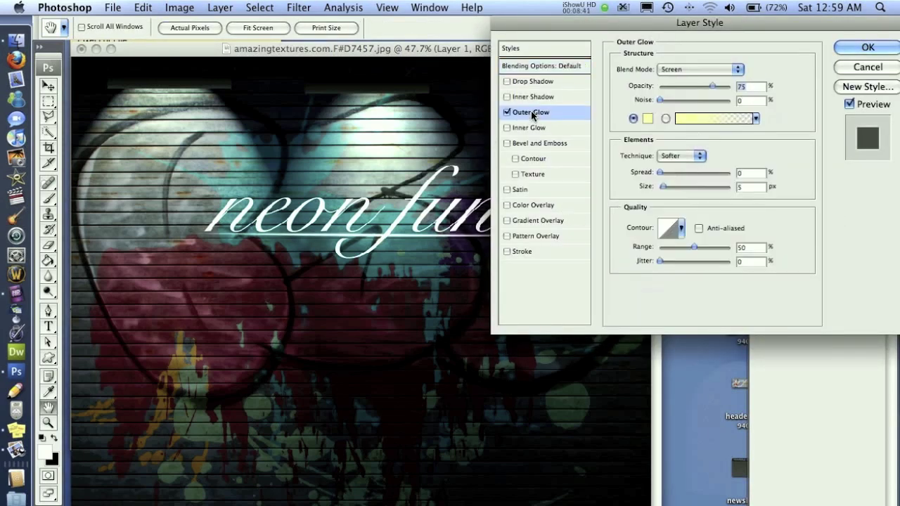
click(648, 119)
click(679, 145)
click(679, 133)
click(605, 143)
drag(604, 143, 659, 92)
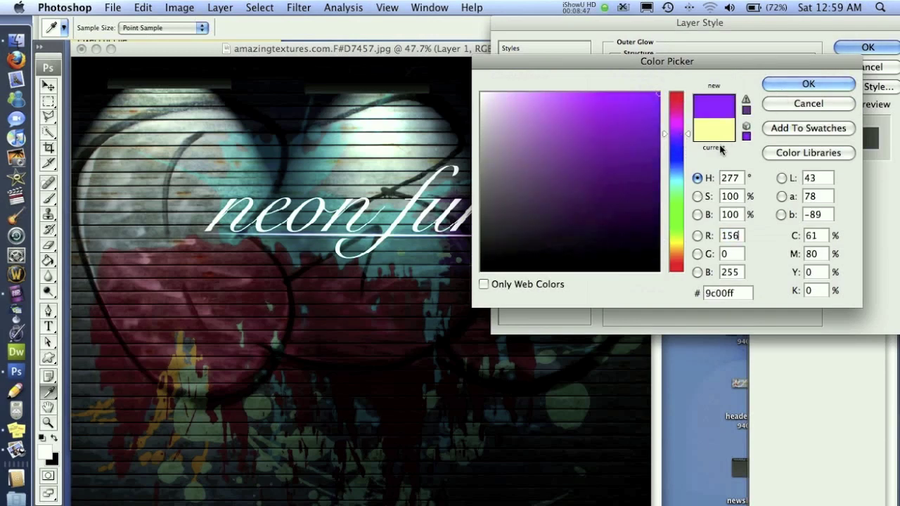
click(676, 137)
click(677, 138)
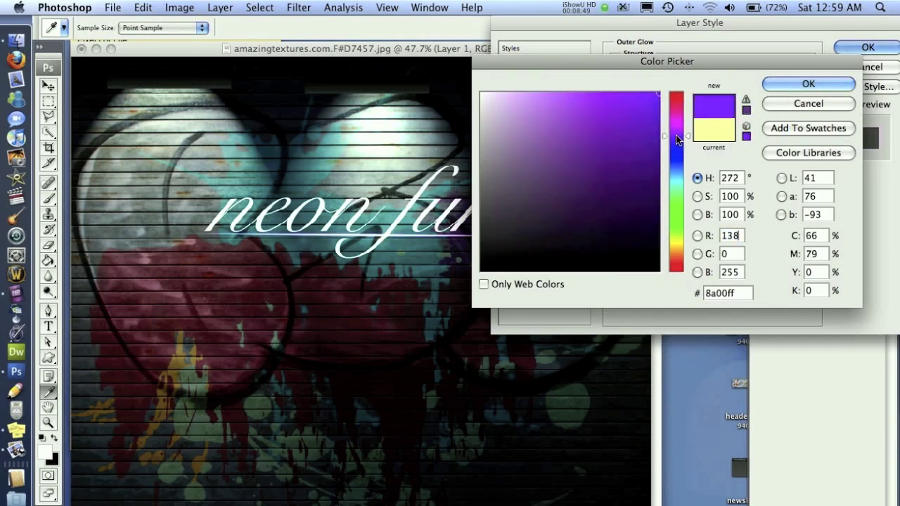
Set the Outer Glow color to bright green #a2ff00
click(678, 243)
drag(679, 243, 679, 231)
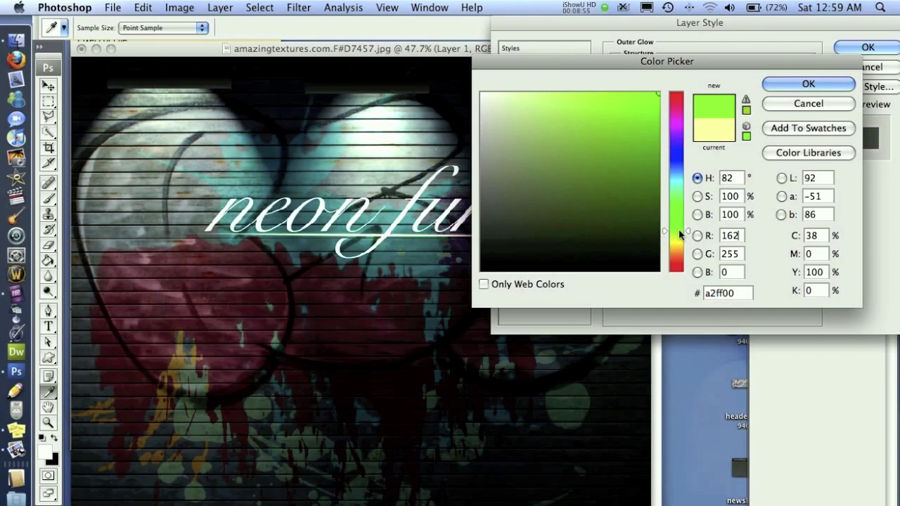
click(781, 85)
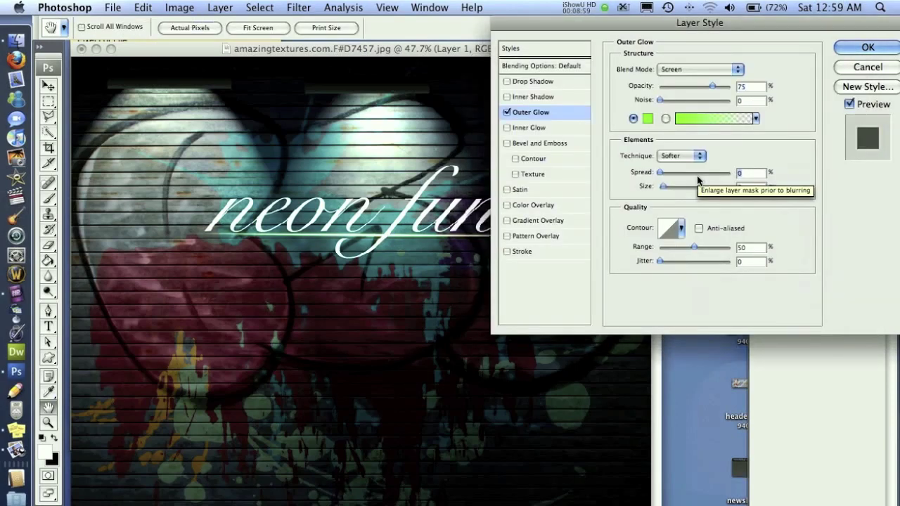
Set the Outer Glow's spread to 10% and size to 25 px, and add a Drop Shadow with its default settings
text(10)
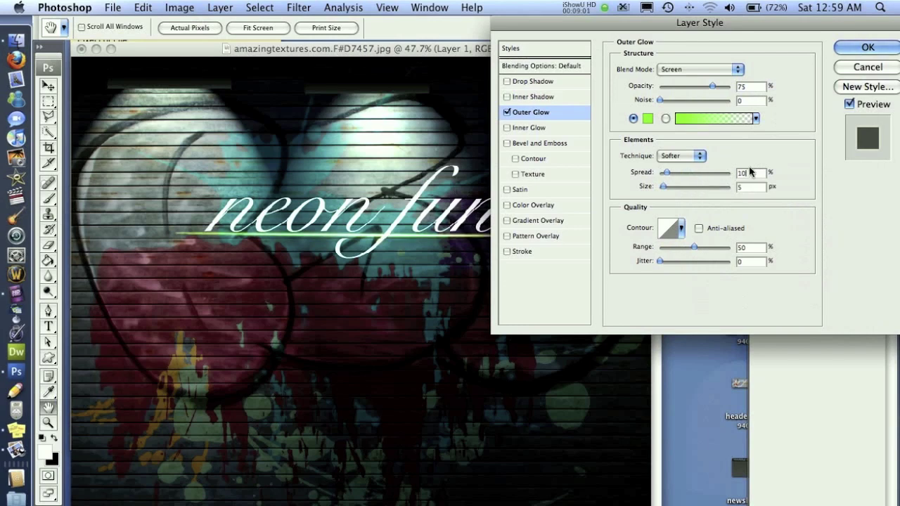
double_click(744, 187)
text(16)
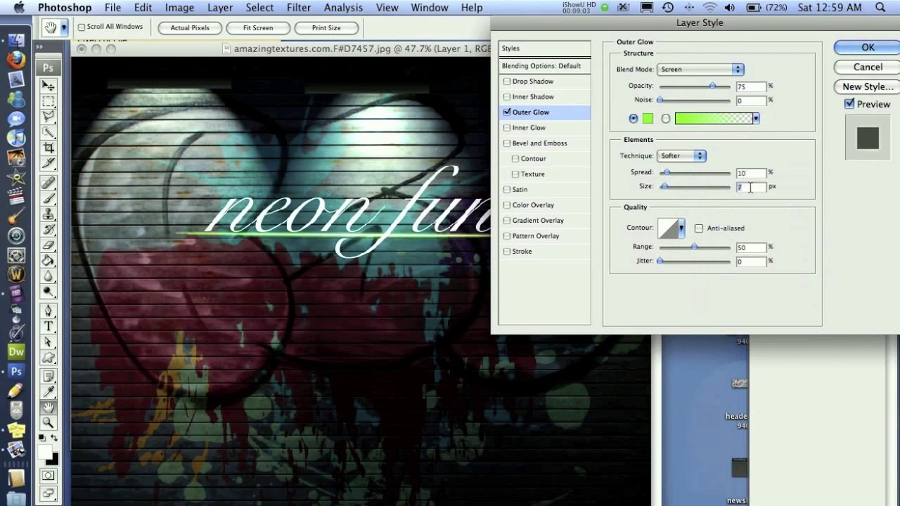
key(shift+Up)
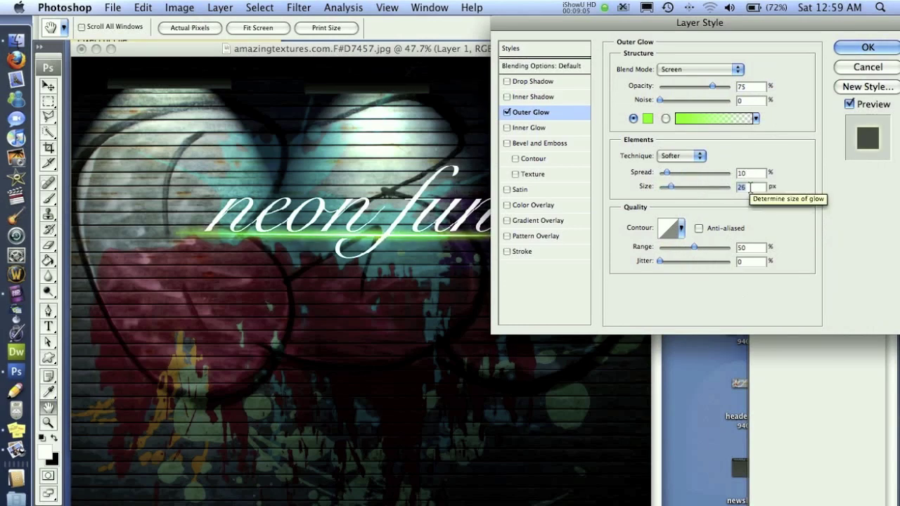
text(25)
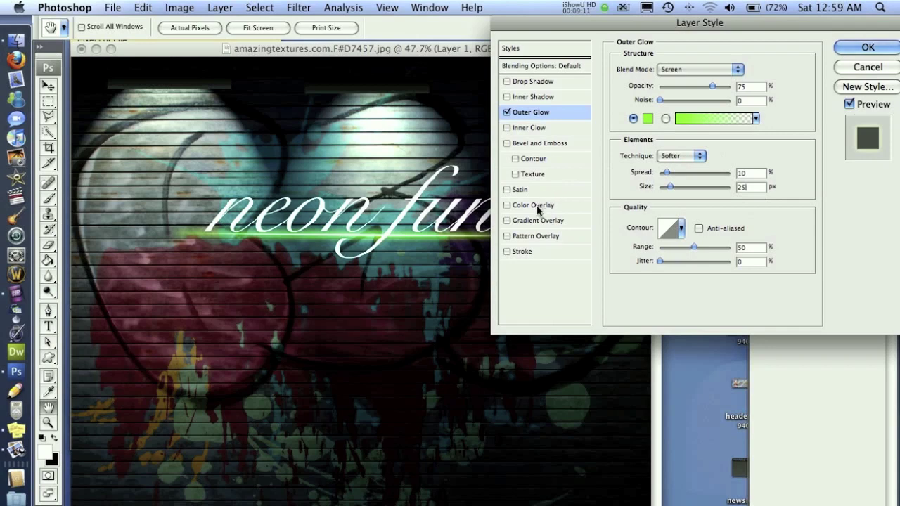
click(529, 82)
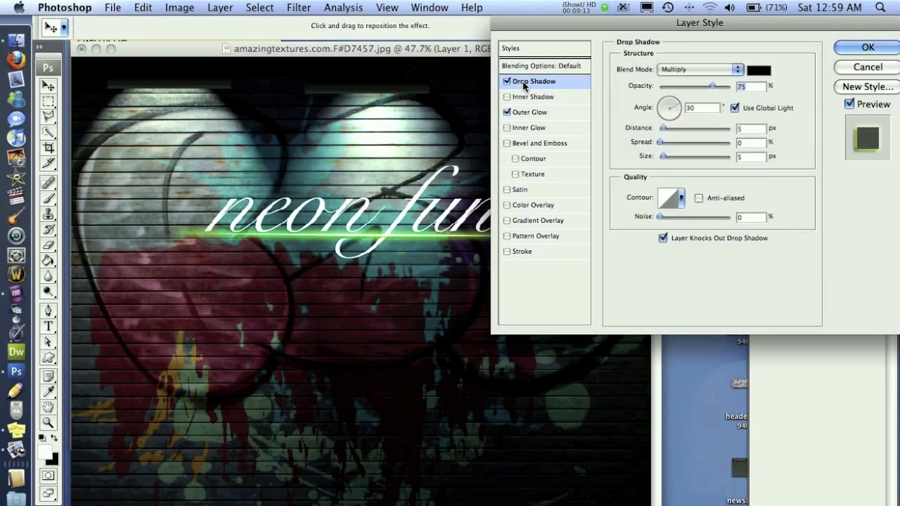
click(860, 49)
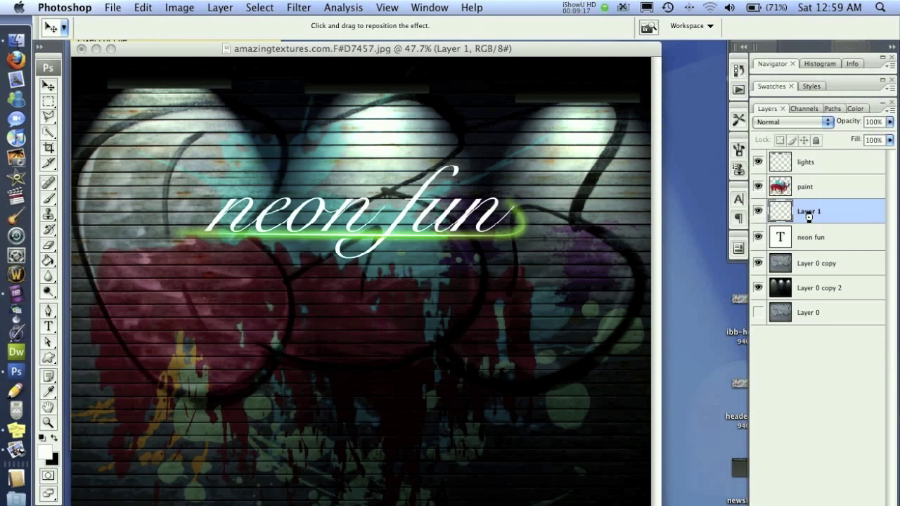
Copy the layer style of Layer 1 onto the "neon fun" text layer
right_click(840, 208)
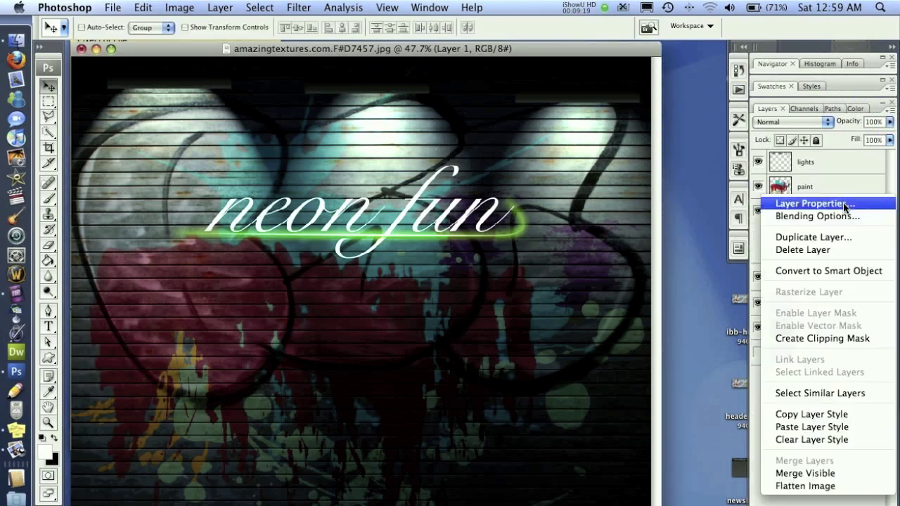
click(824, 416)
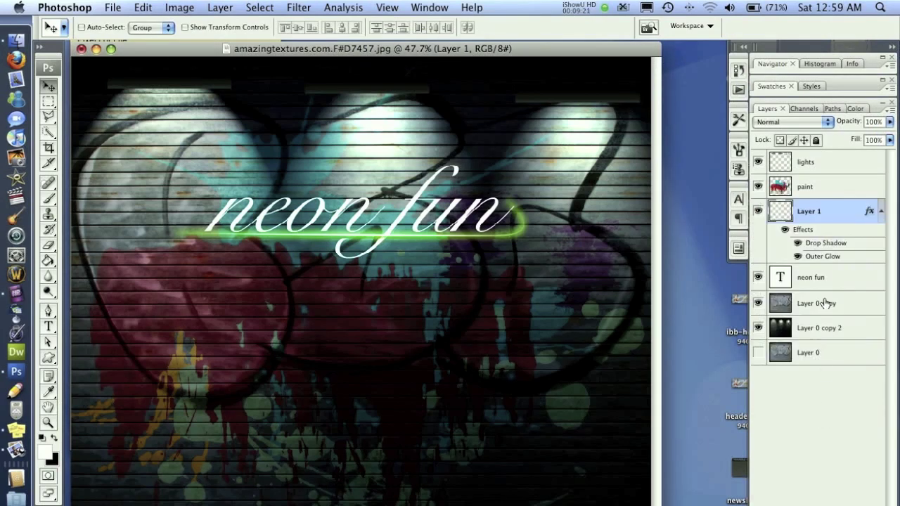
right_click(853, 272)
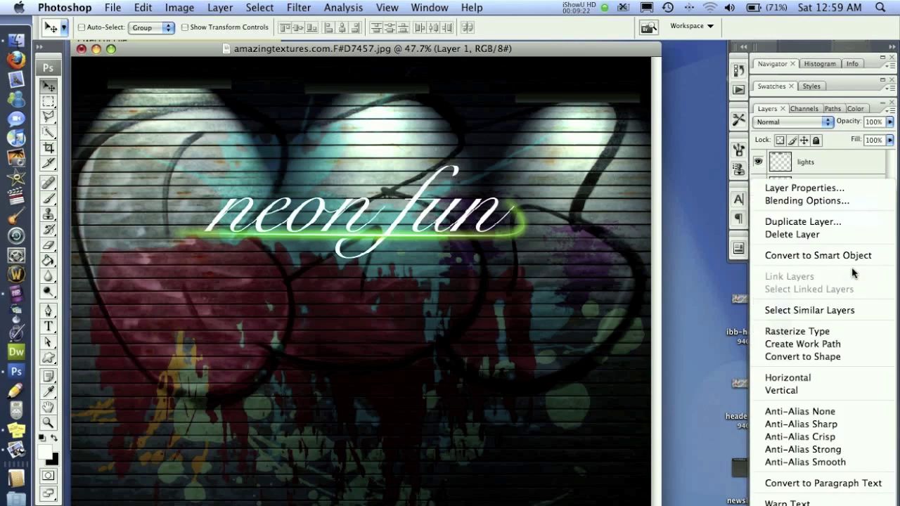
click(822, 504)
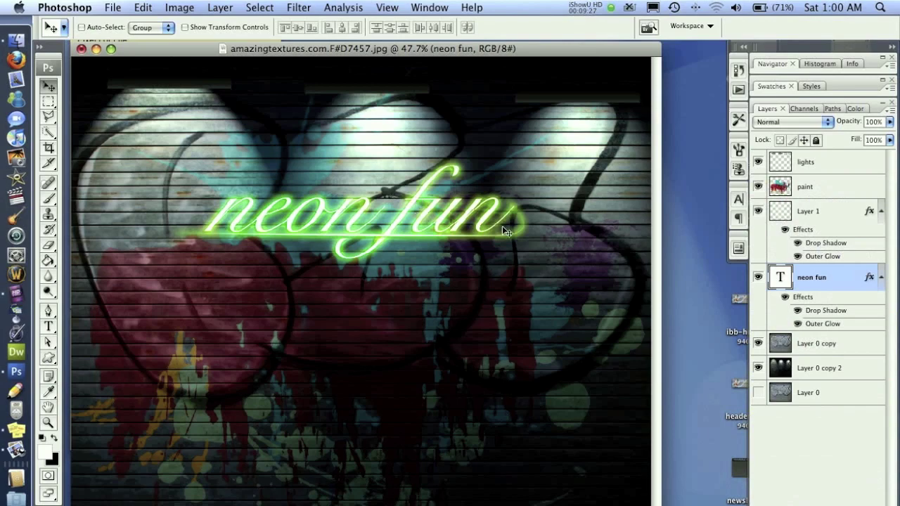
double_click(869, 277)
click(868, 47)
Resize the image to 1000 pixels wide with constrained proportions and view it at actual pixels in an enlarged document window
click(179, 7)
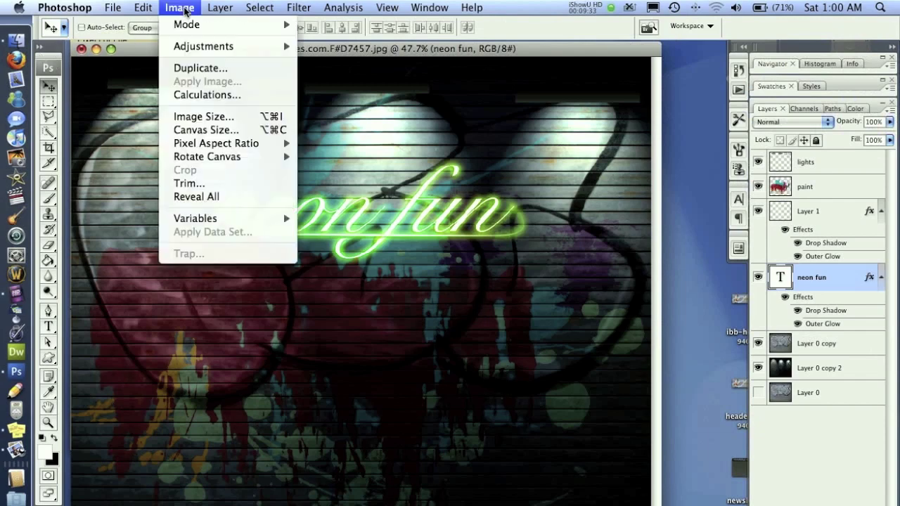
click(191, 114)
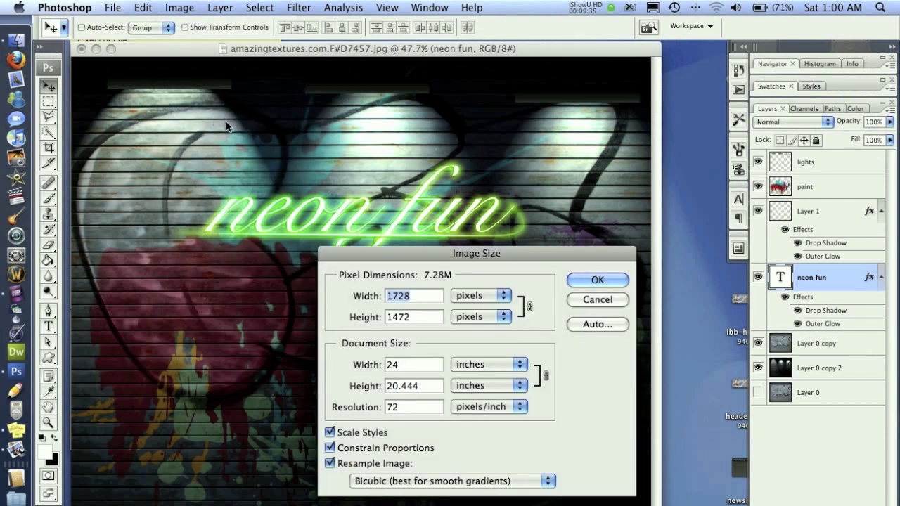
text(1000)
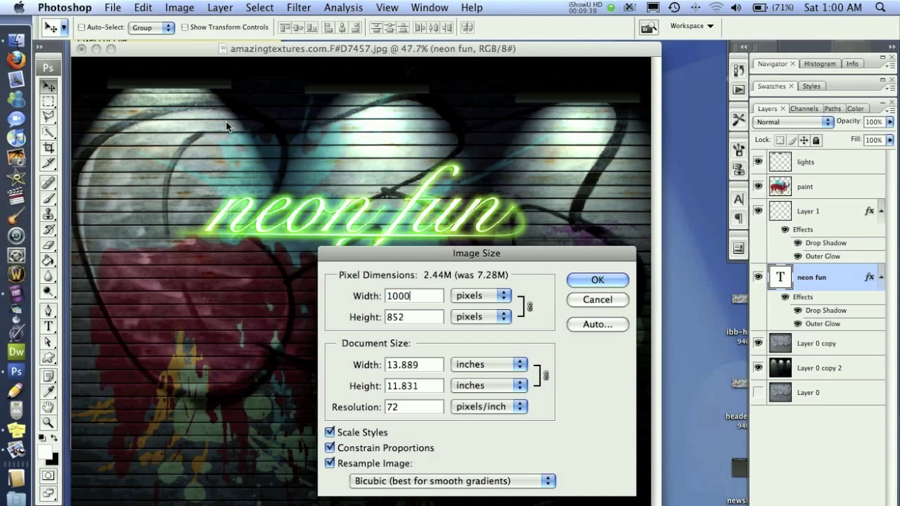
key(Return)
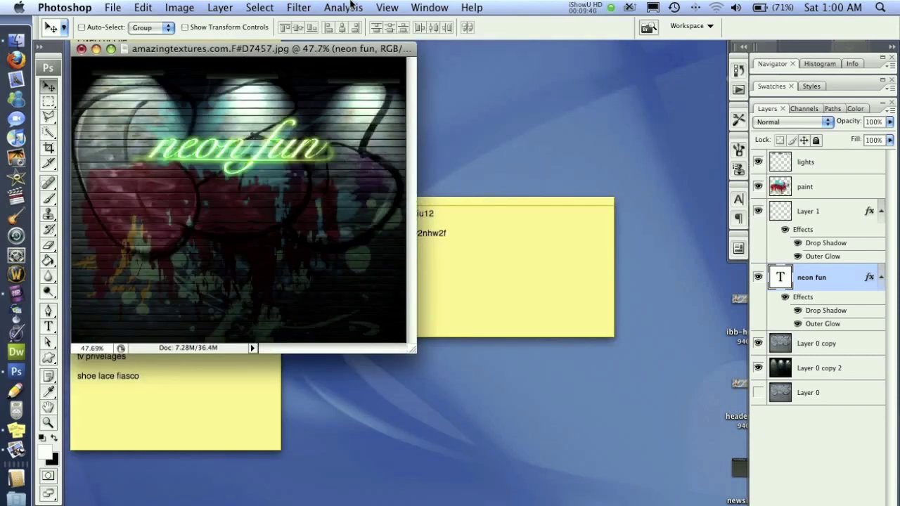
click(387, 7)
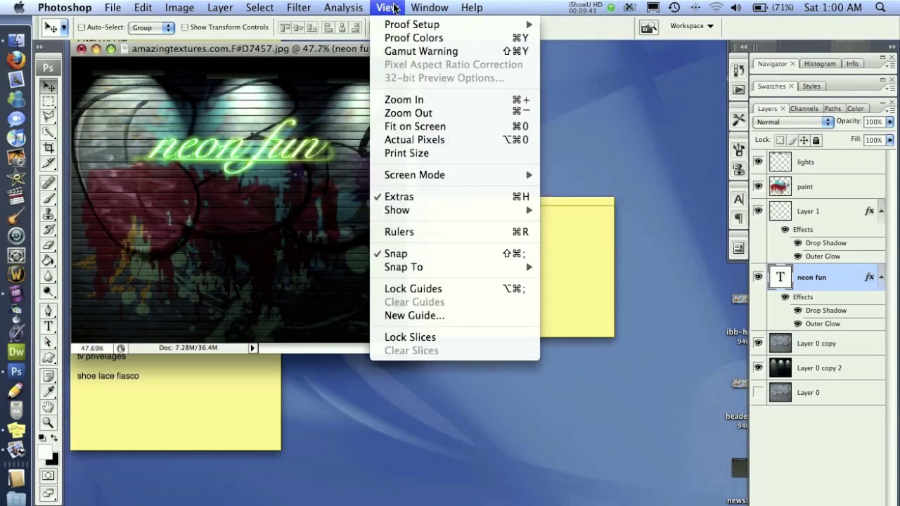
click(405, 140)
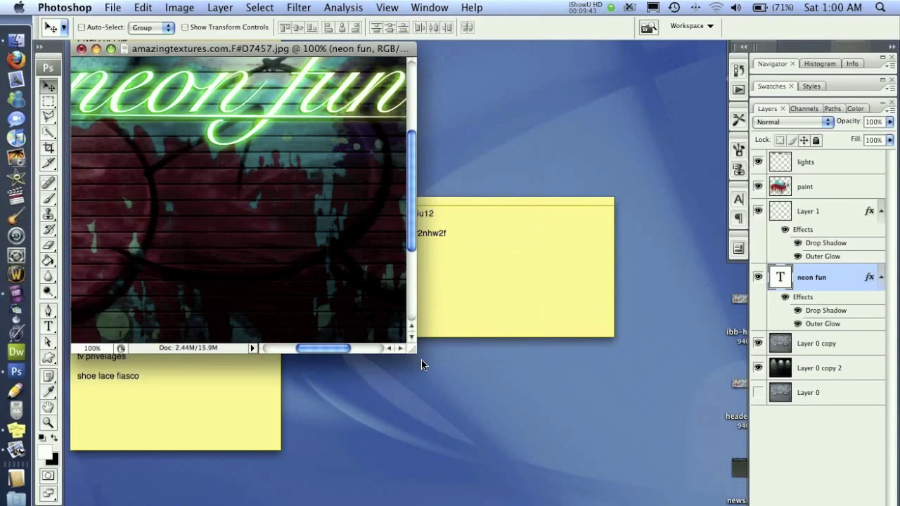
click(110, 50)
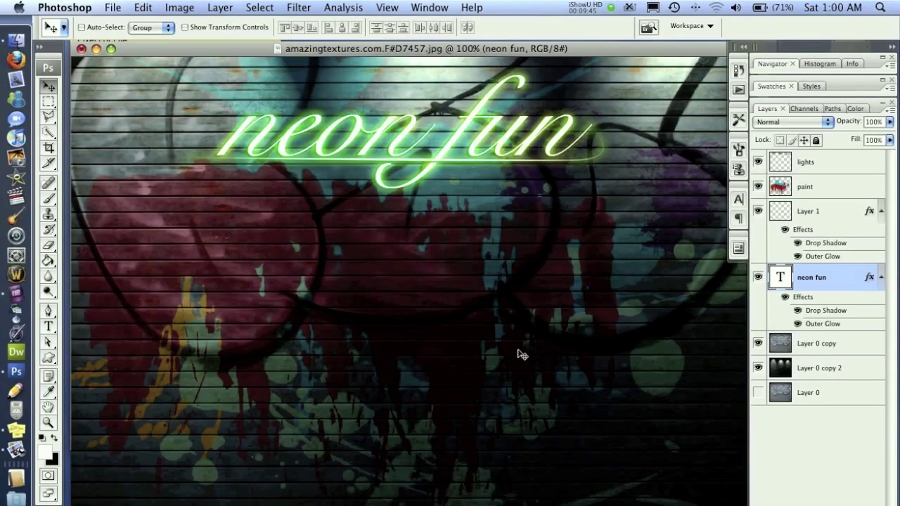
scroll(533, 319, up, 2)
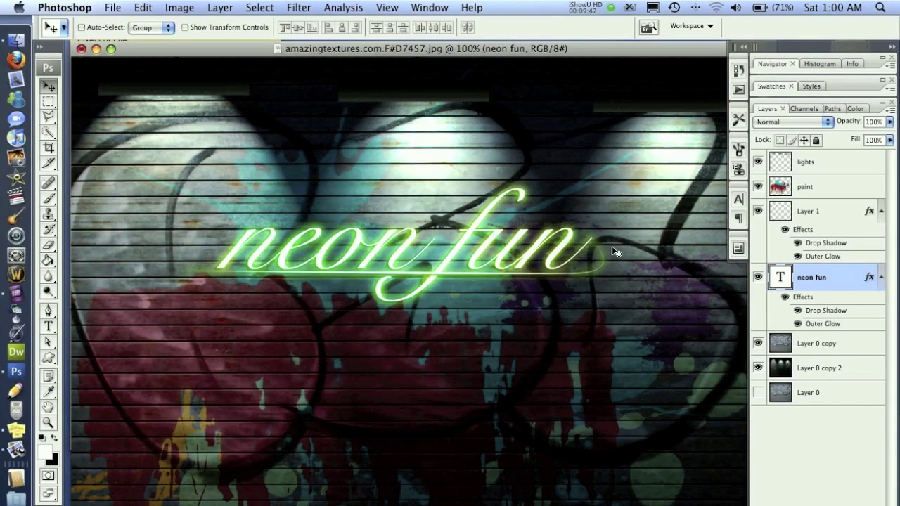
Set the Outer Glow size of the "neon fun" text layer to 20 px and return to the Move tool
double_click(847, 282)
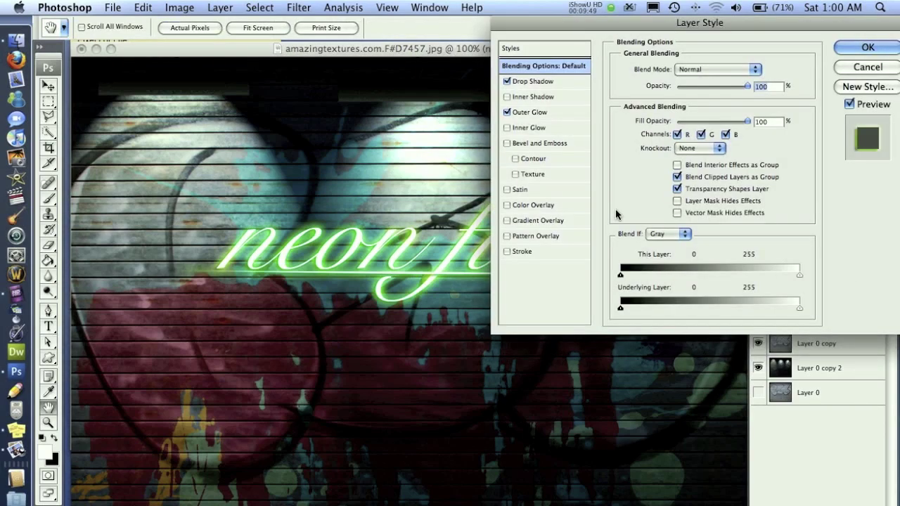
click(529, 111)
click(749, 173)
click(753, 188)
key(Up)
key(Up)
key(Up)
key(Up)
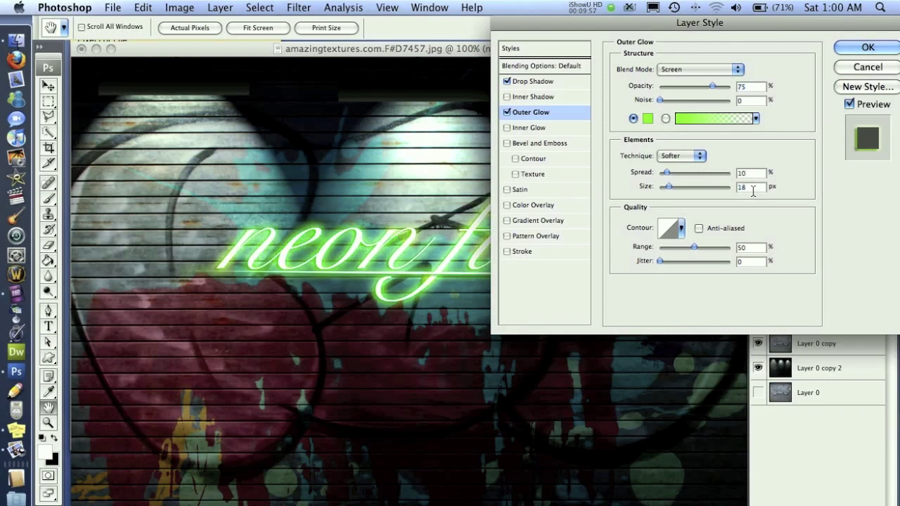
key(Up)
key(Up)
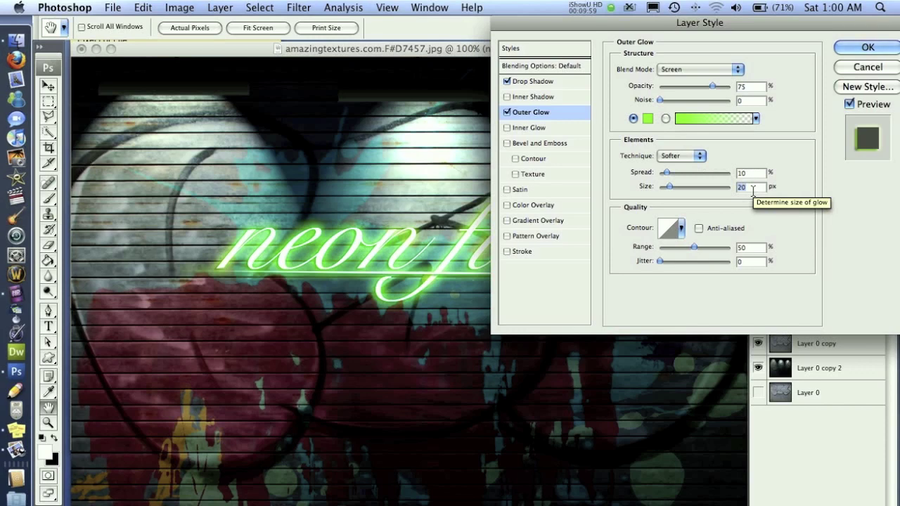
click(850, 49)
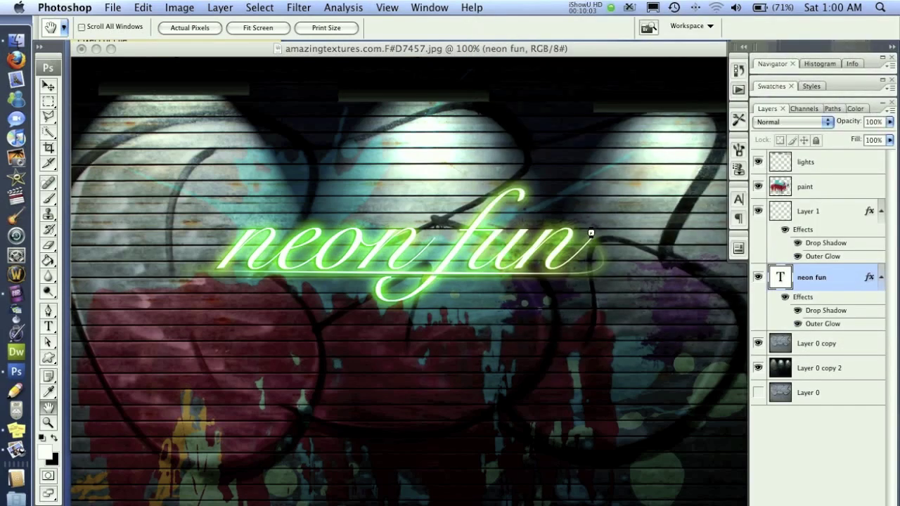
key(v)
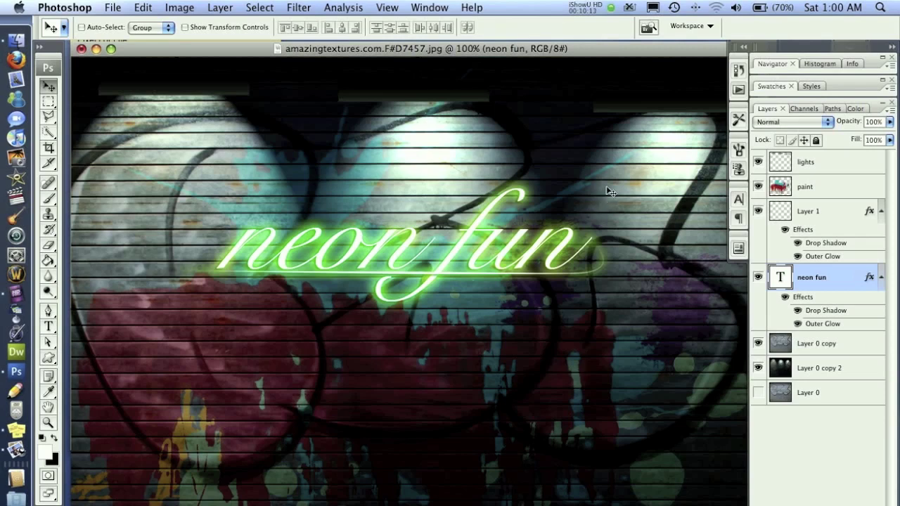
click(589, 7)
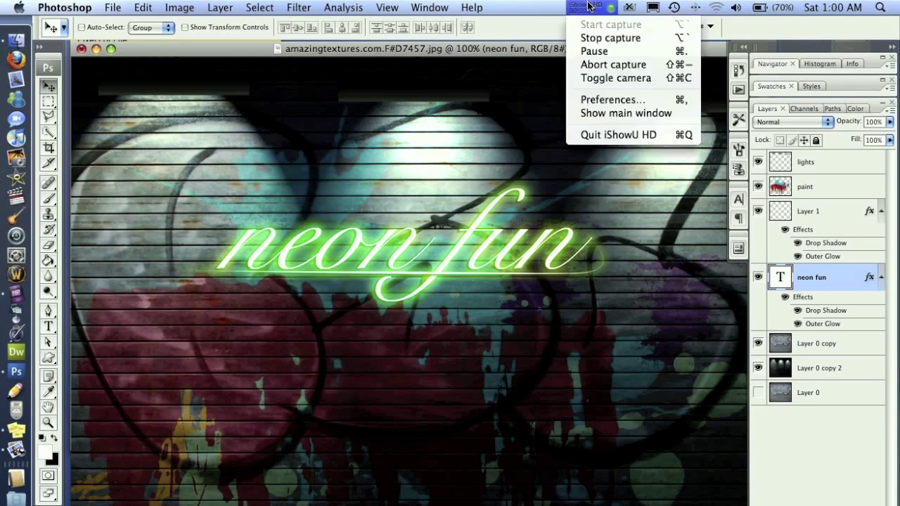
click(594, 37)
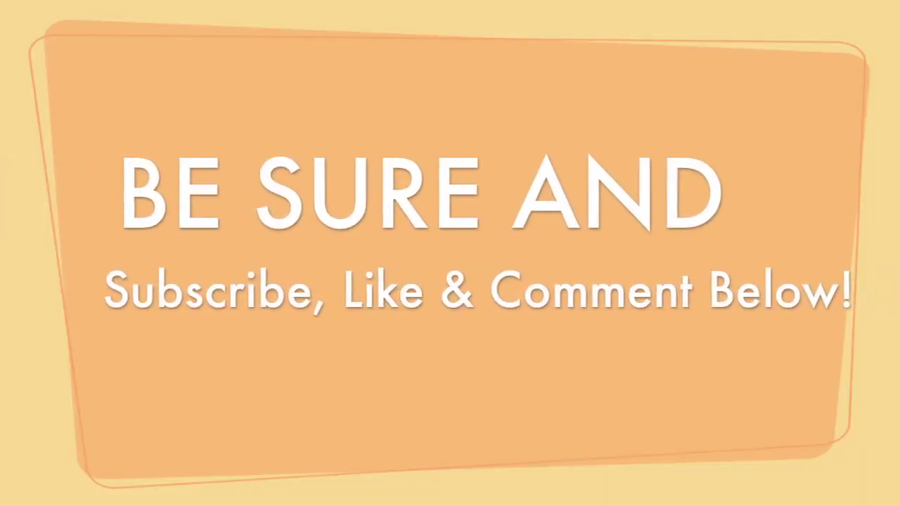